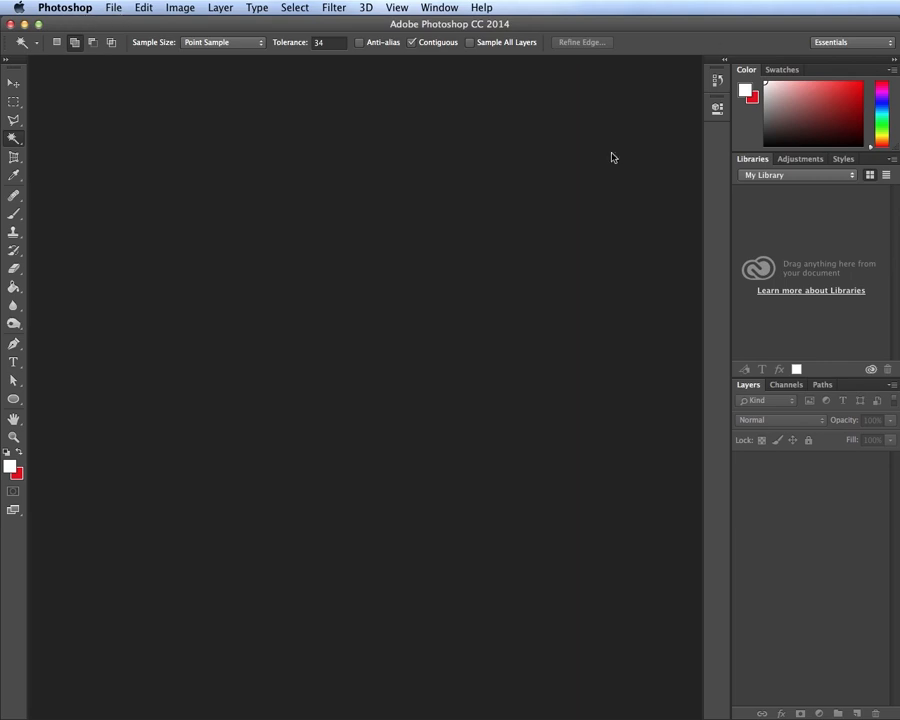
Create a new document 600 pixels wide and 400 pixels high with a white background at 72 pixels/inch
left_click(110, 10)
left_click(118, 26)
left_click_drag(350, 328, 321, 319)
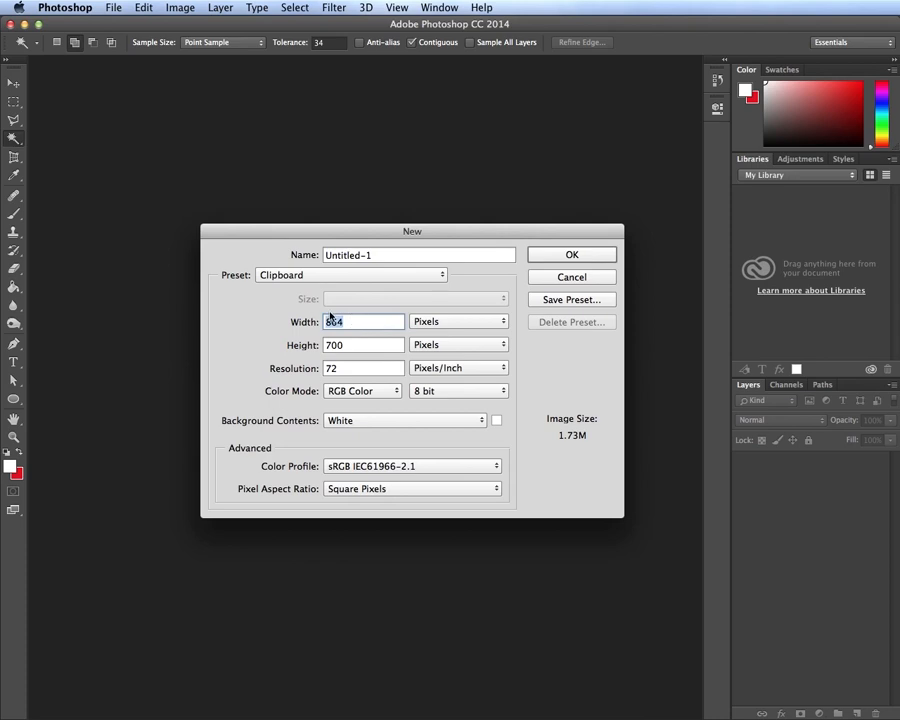
type("400")
key("BackSpace")
key("BackSpace")
key("BackSpace")
type("600")
key("Tab")
type("400")
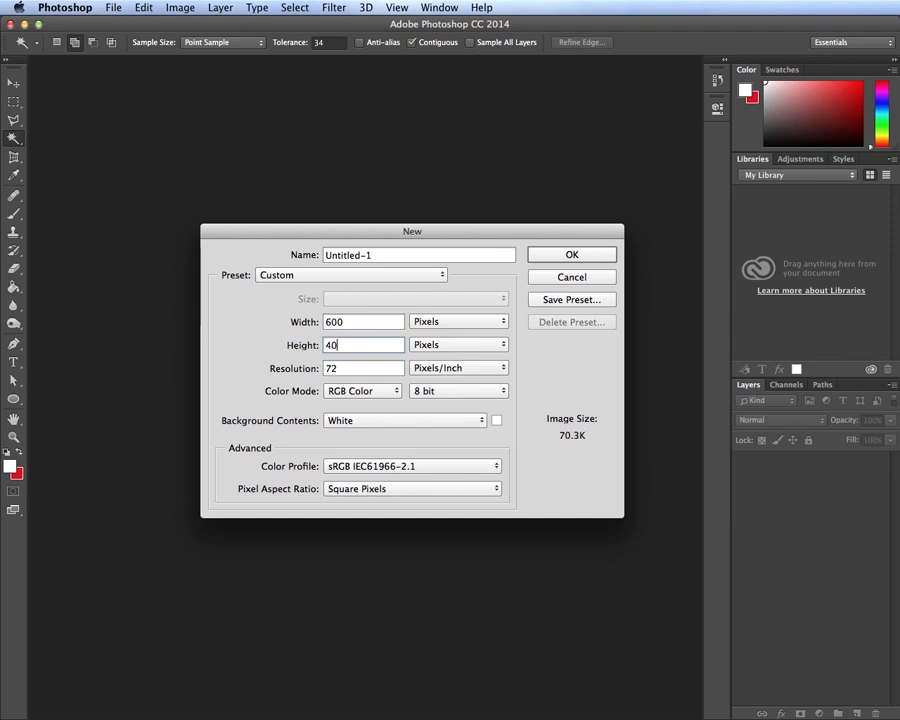
left_click(596, 255)
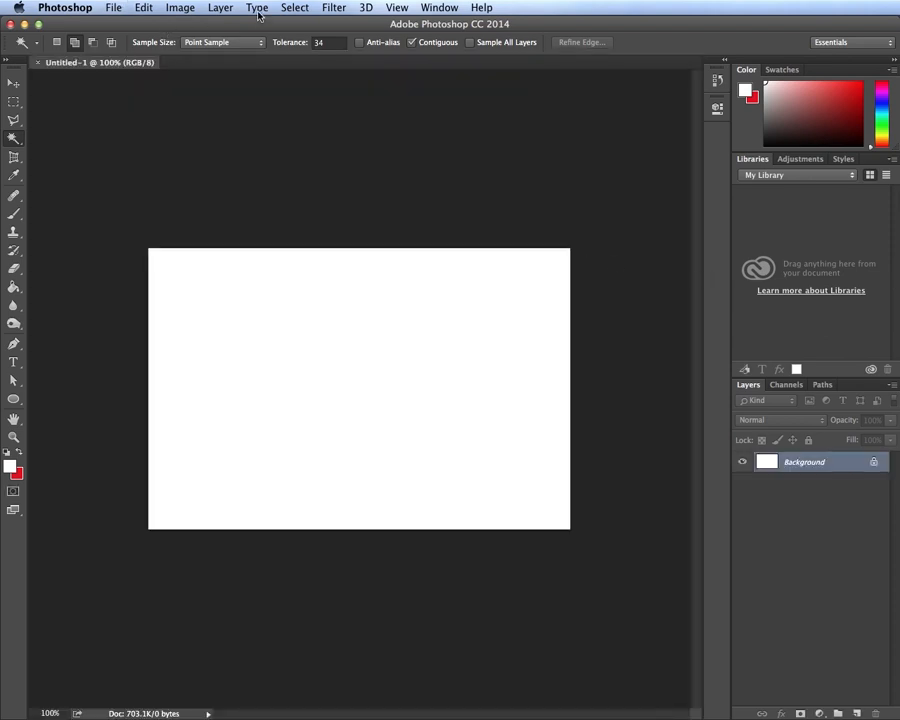
Add the explosion footage from file as a new video layer above the background
left_click(219, 8)
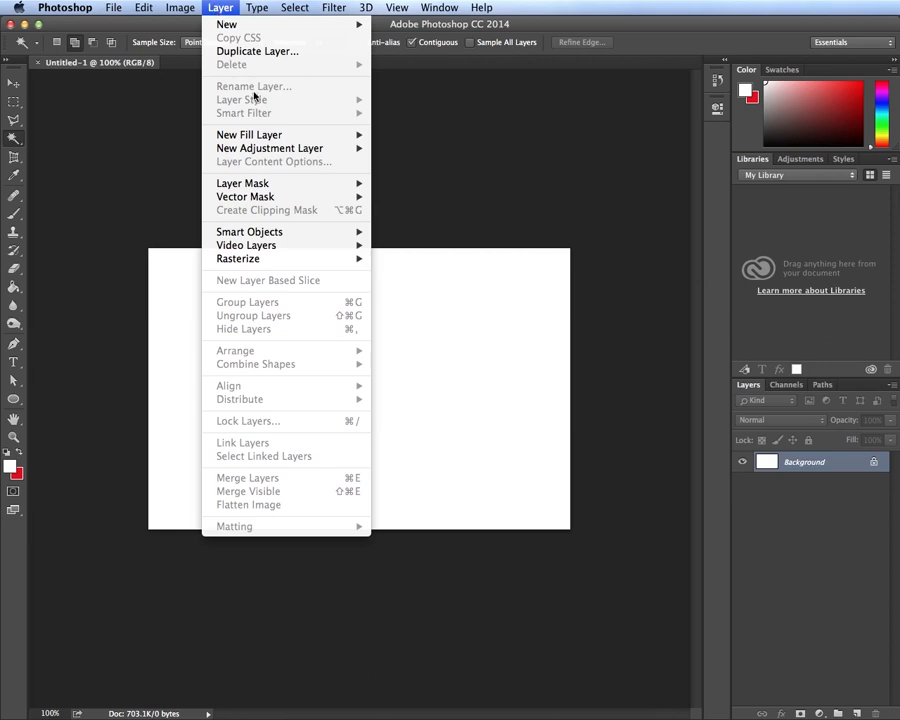
mouse_move(281, 248)
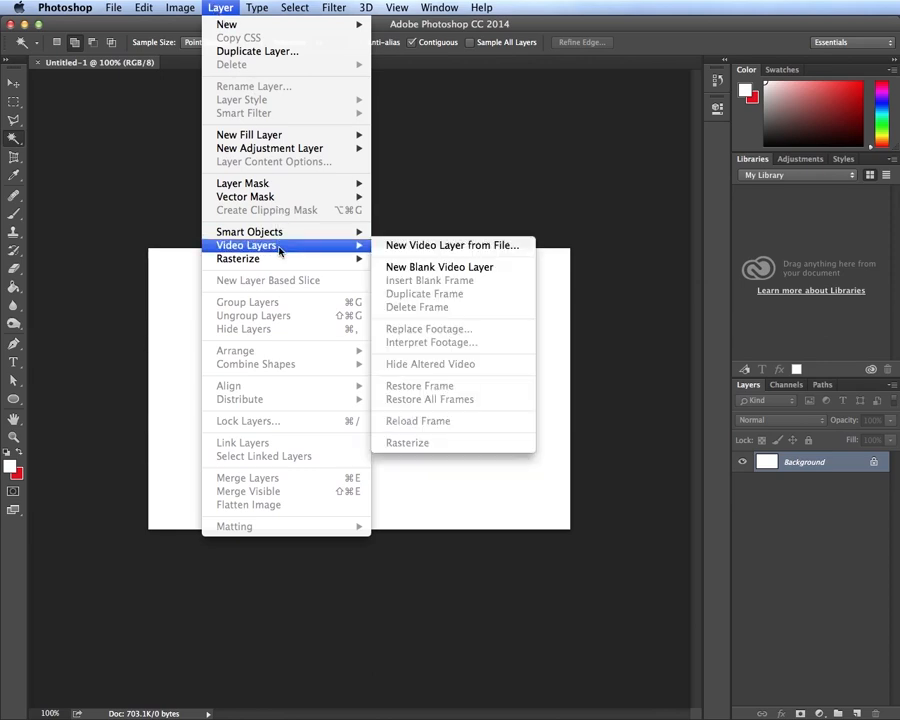
left_click(456, 250)
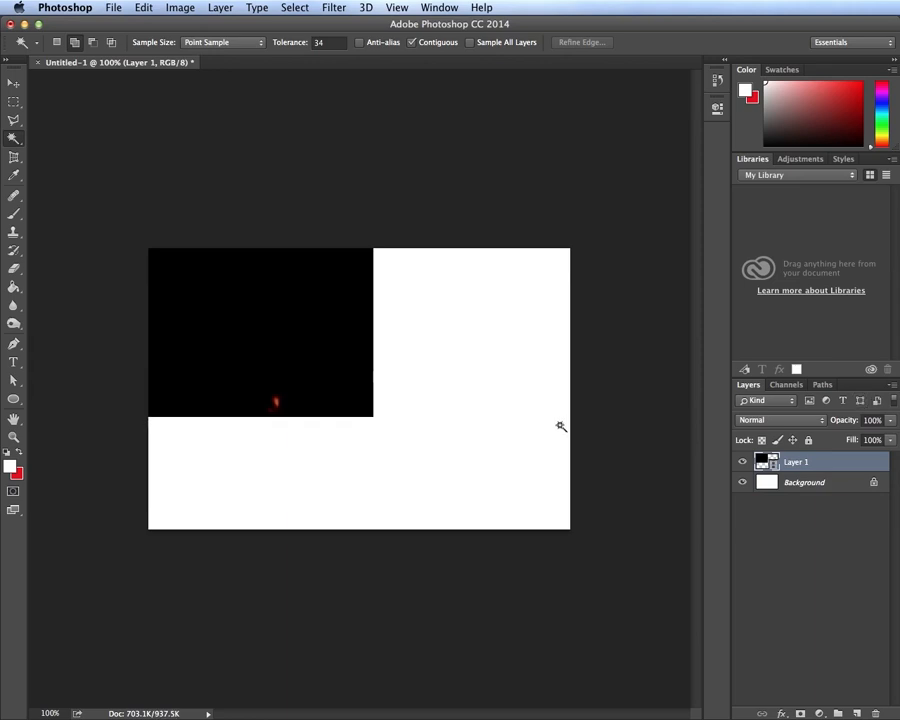
Add the smoke footage from file as a second video layer above the explosion layer
left_click(222, 8)
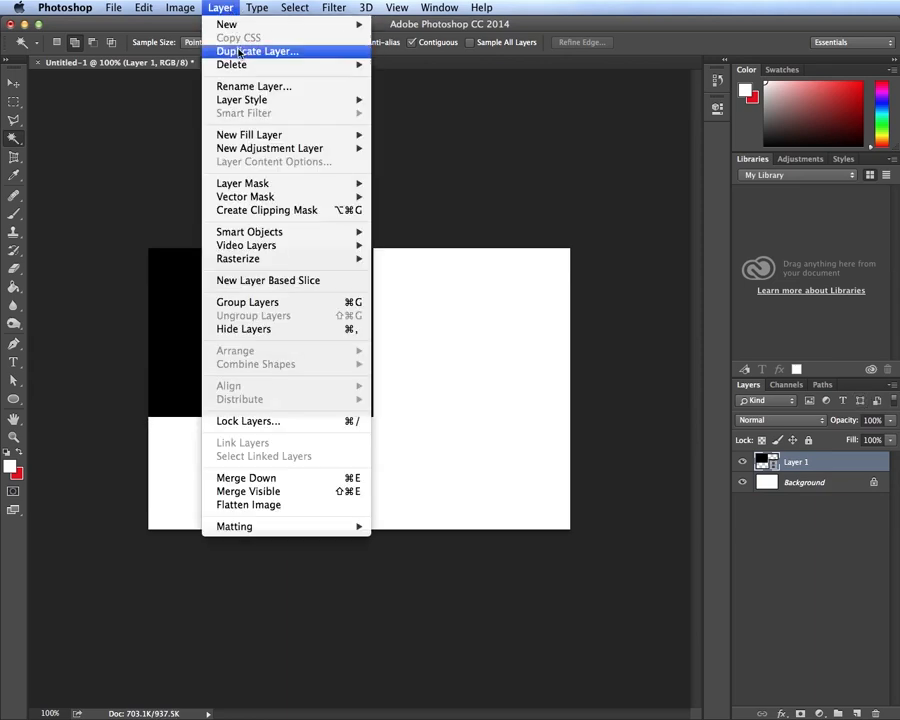
mouse_move(294, 202)
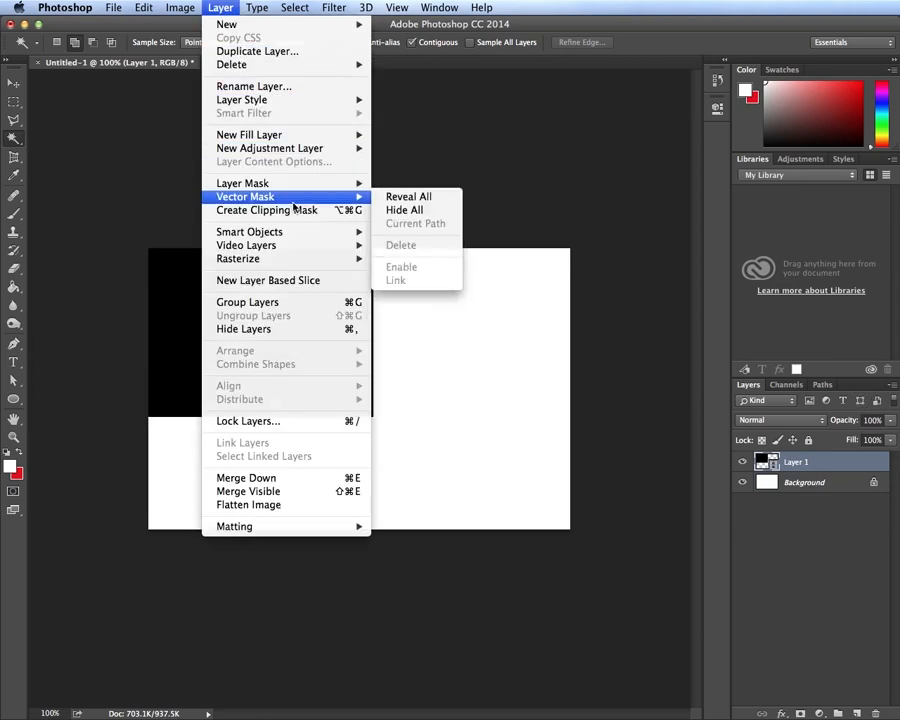
mouse_move(300, 246)
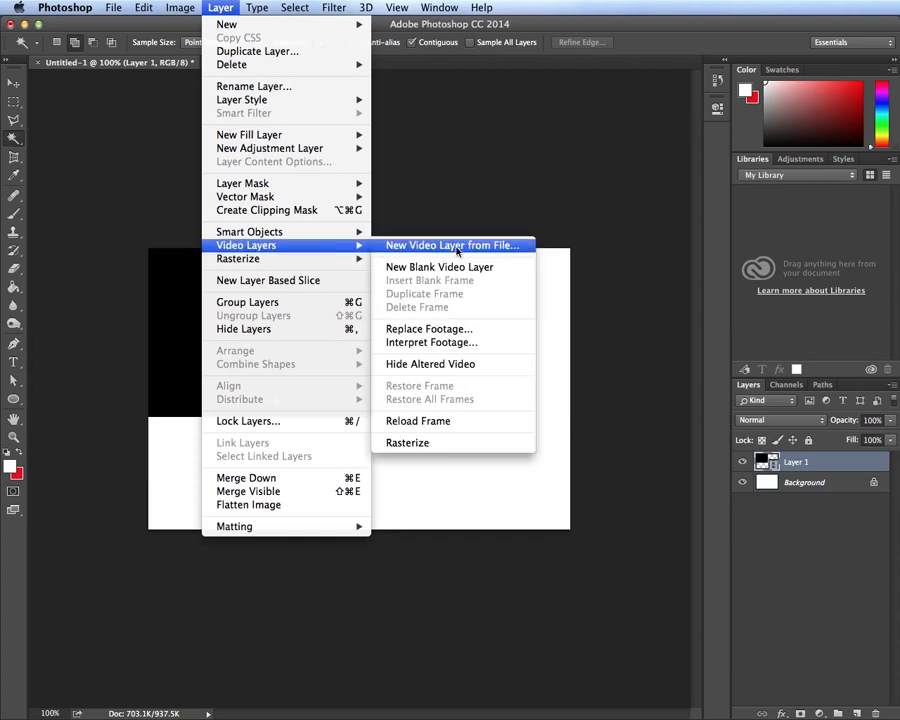
left_click(466, 247)
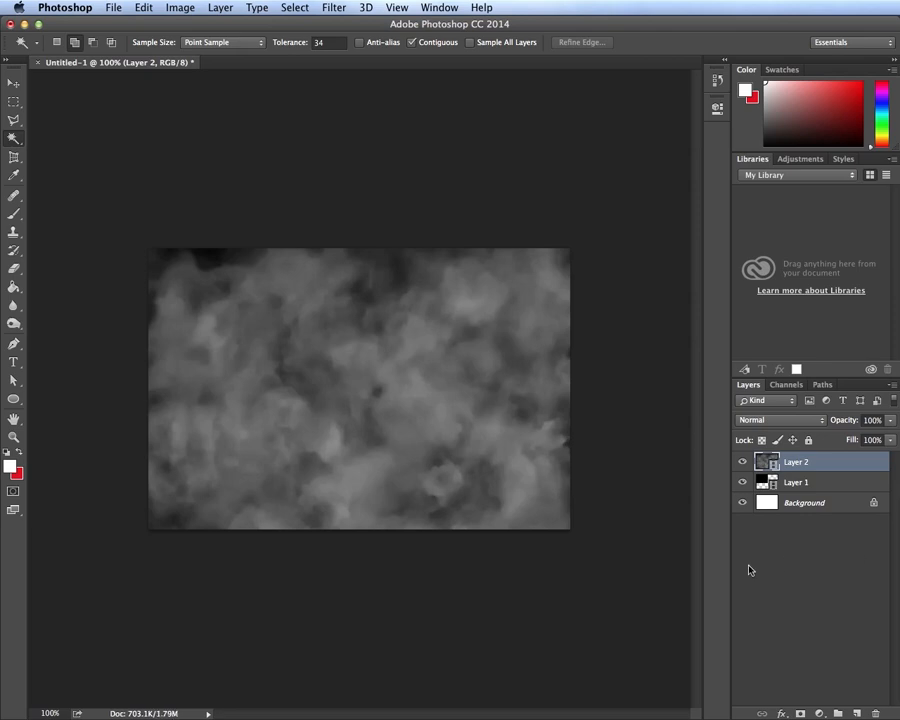
Hide the smoke layer and make the explosion layer active with the Move tool
left_click(743, 462)
left_click(782, 482)
key("v")
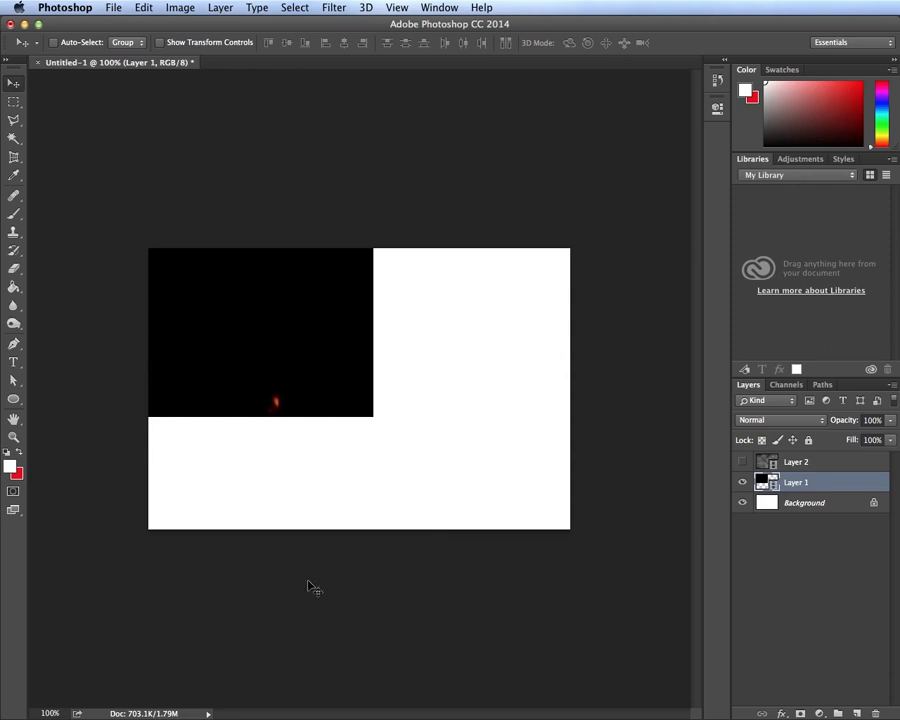
Show the Timeline and enlarge it until both video tracks and the audio track fit
left_click(398, 8)
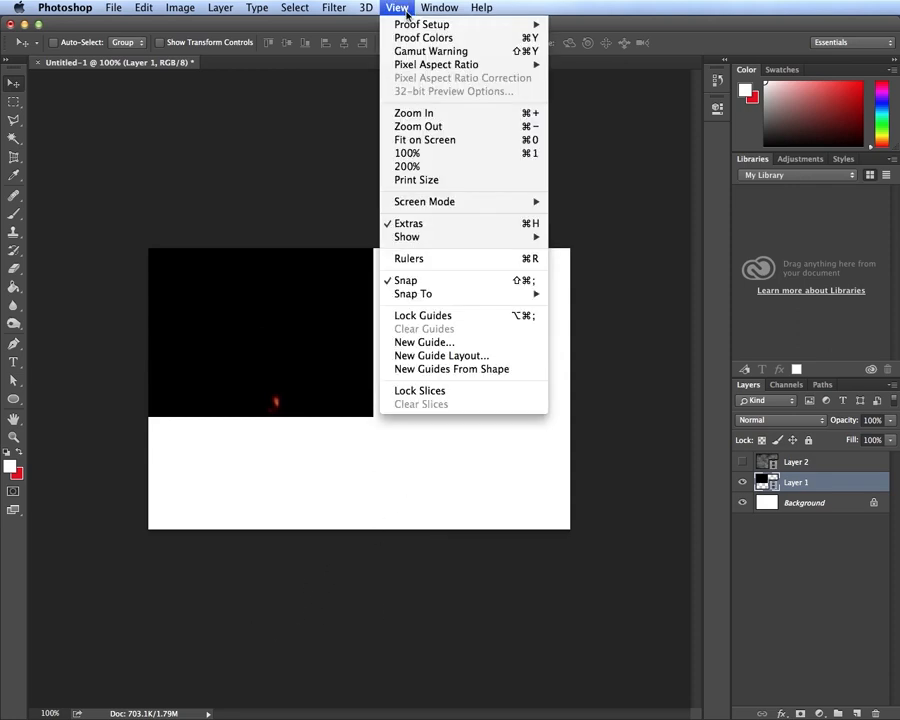
mouse_move(442, 12)
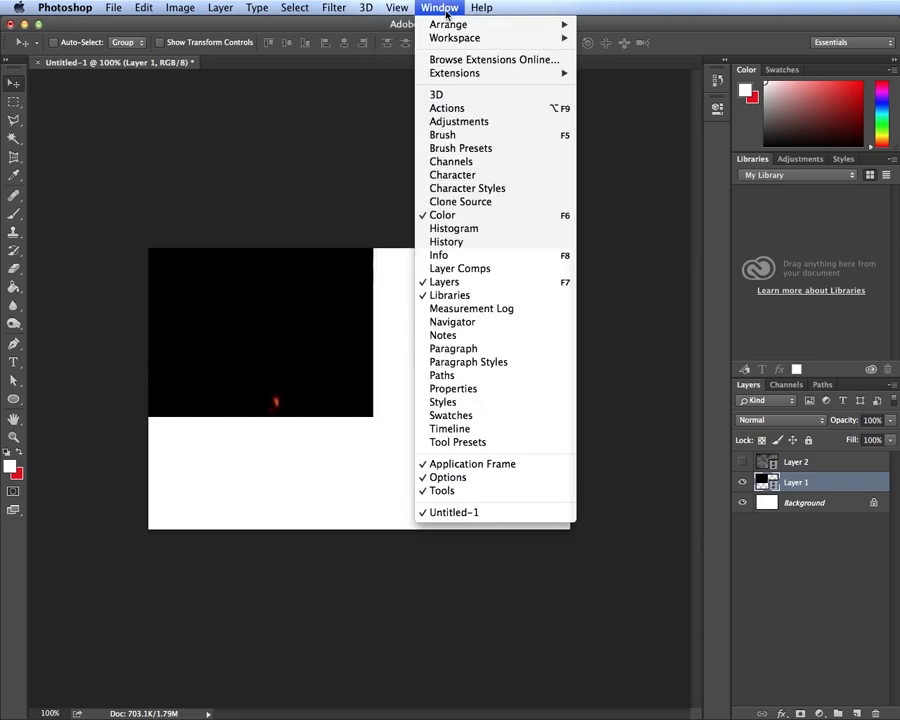
left_click(452, 428)
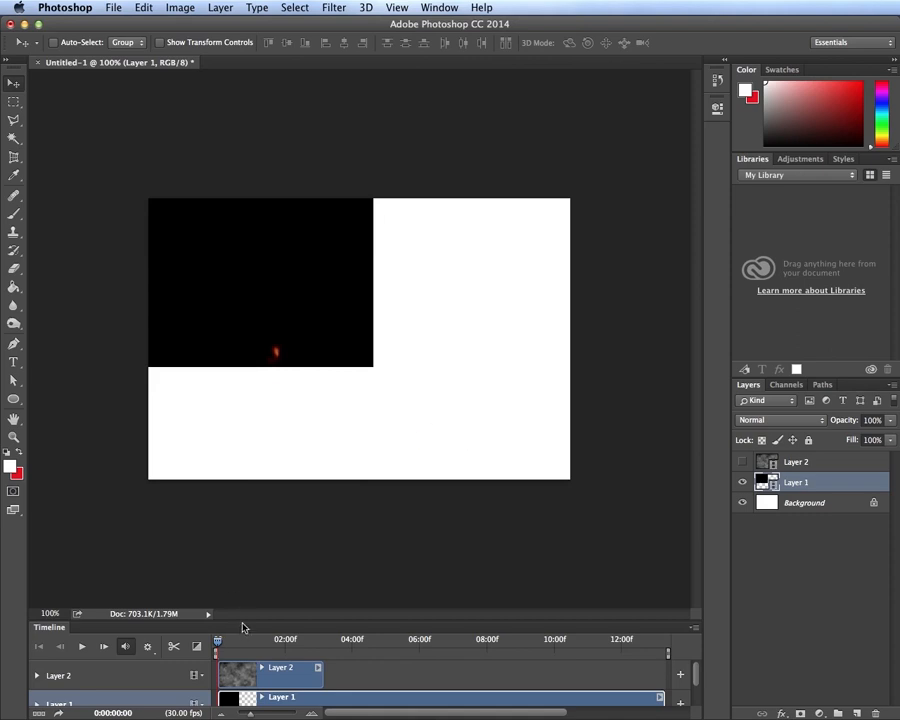
left_click_drag(242, 621, 245, 527)
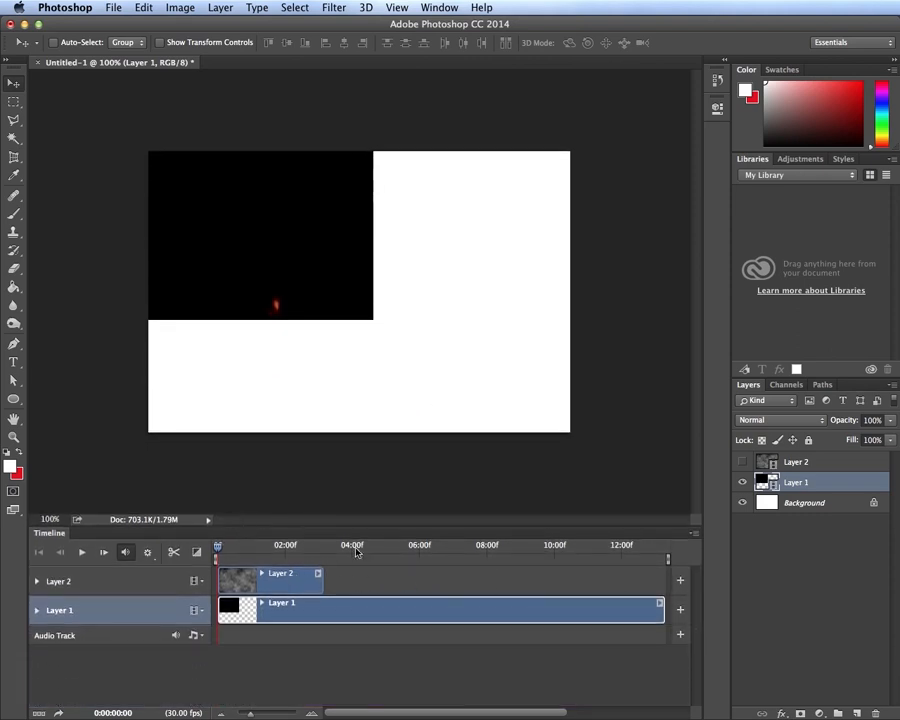
Trim the end of the explosion clip on Layer 1 to the playhead at 0:00:10:16
left_click(259, 589)
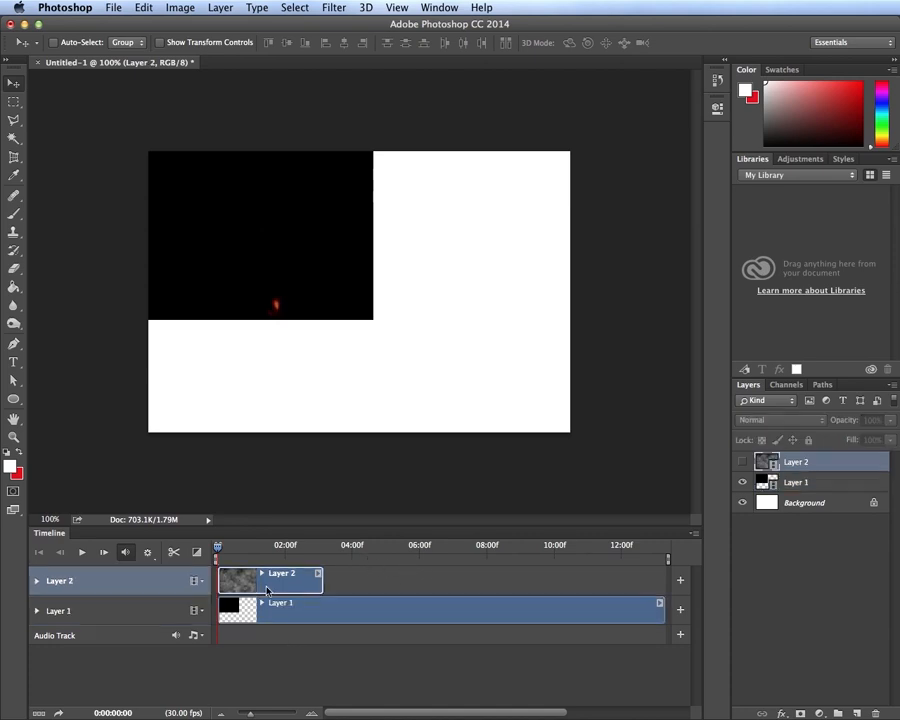
left_click(585, 619)
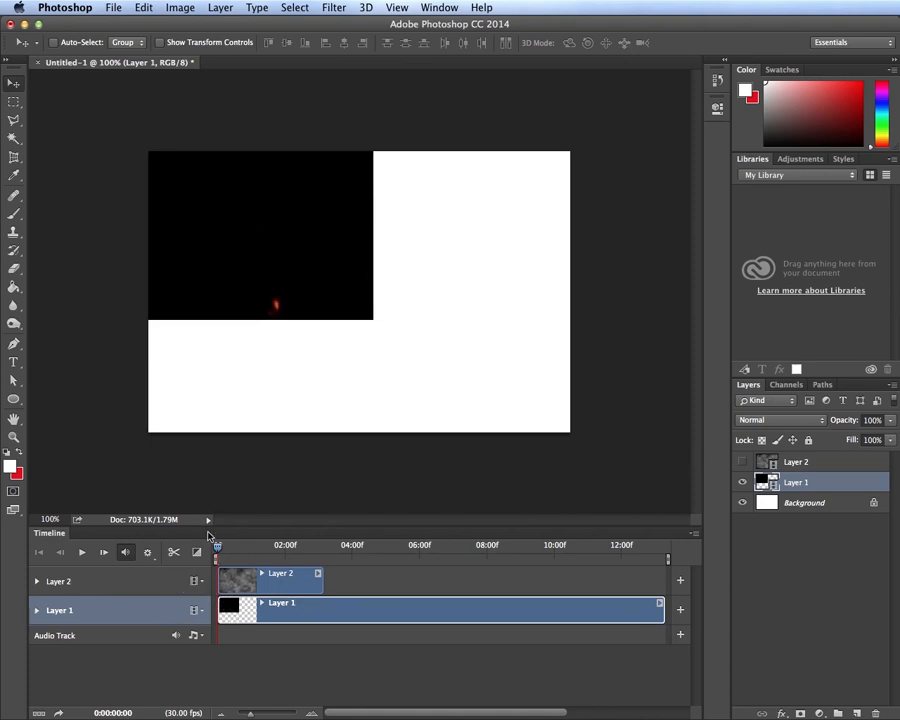
left_click_drag(218, 550, 573, 570)
left_click_drag(657, 609, 573, 609)
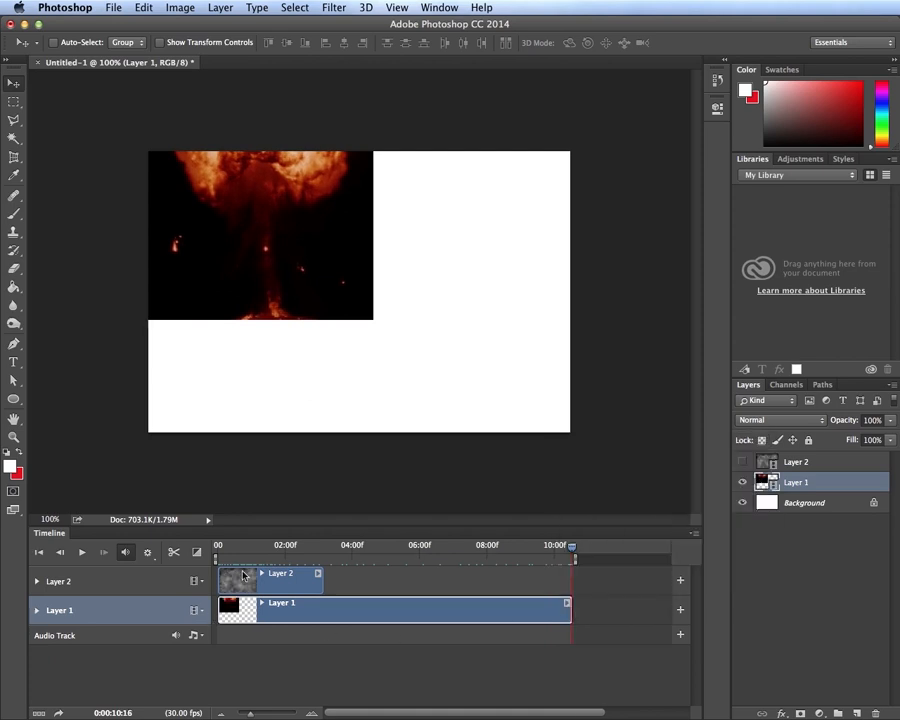
Trim the start of the explosion clip to the playhead at 0:00:00:18 and select the smoke clip
left_click_drag(573, 556, 238, 550)
left_click_drag(224, 614, 238, 610)
left_click_drag(345, 615, 344, 580)
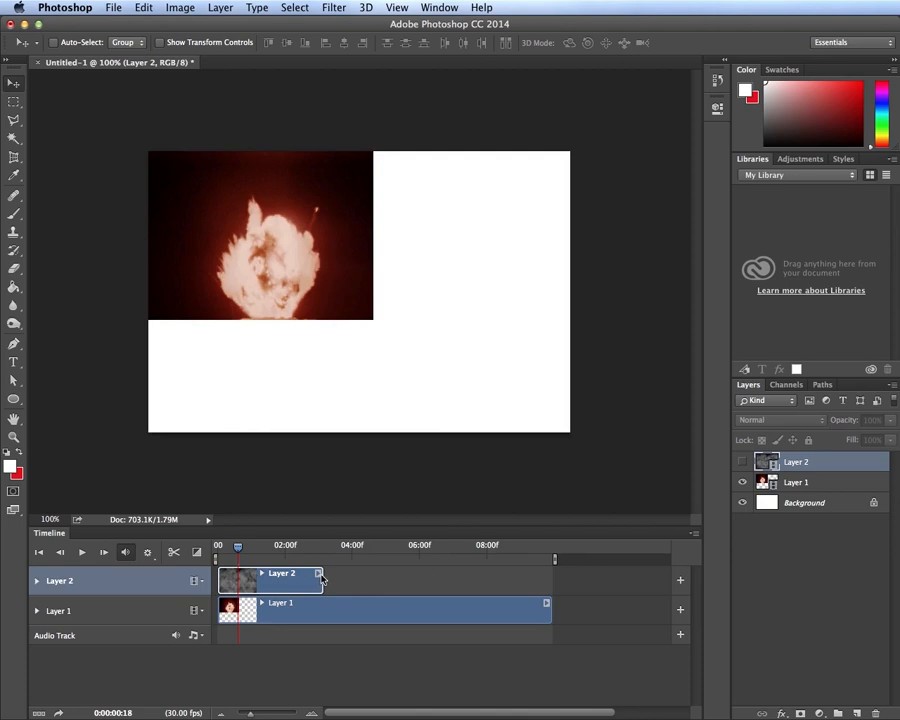
Examine the duration and speed settings of the smoke clip on Layer 2
left_click(318, 575)
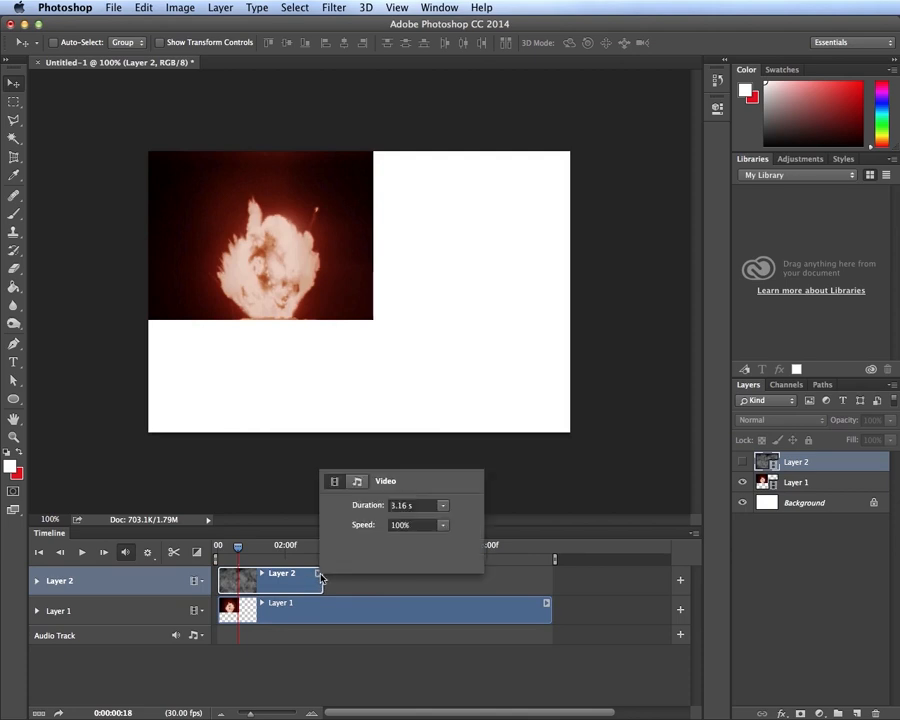
left_click(326, 585)
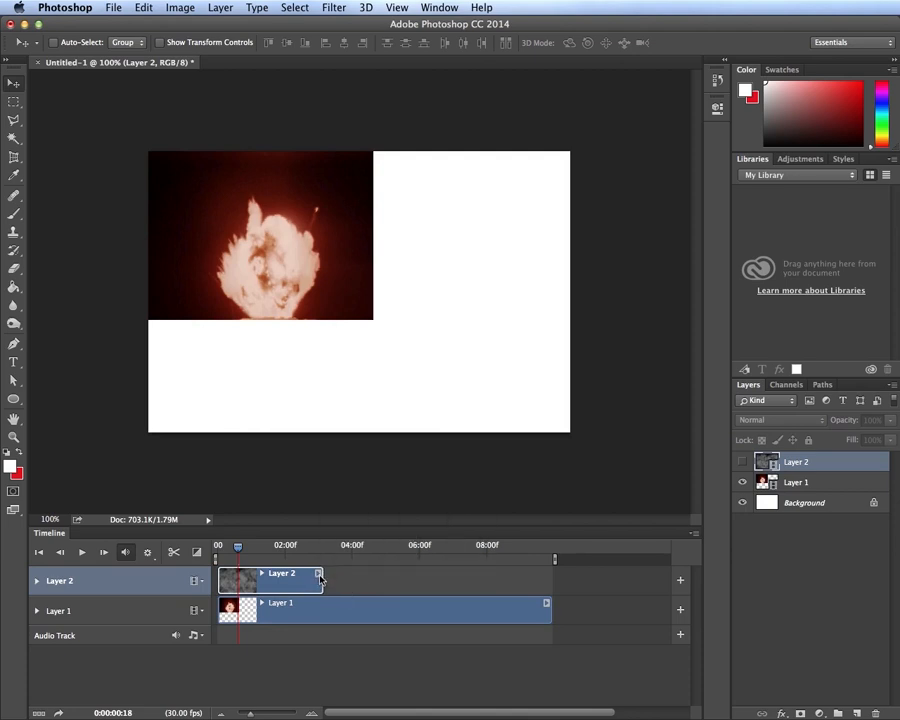
left_click(319, 582)
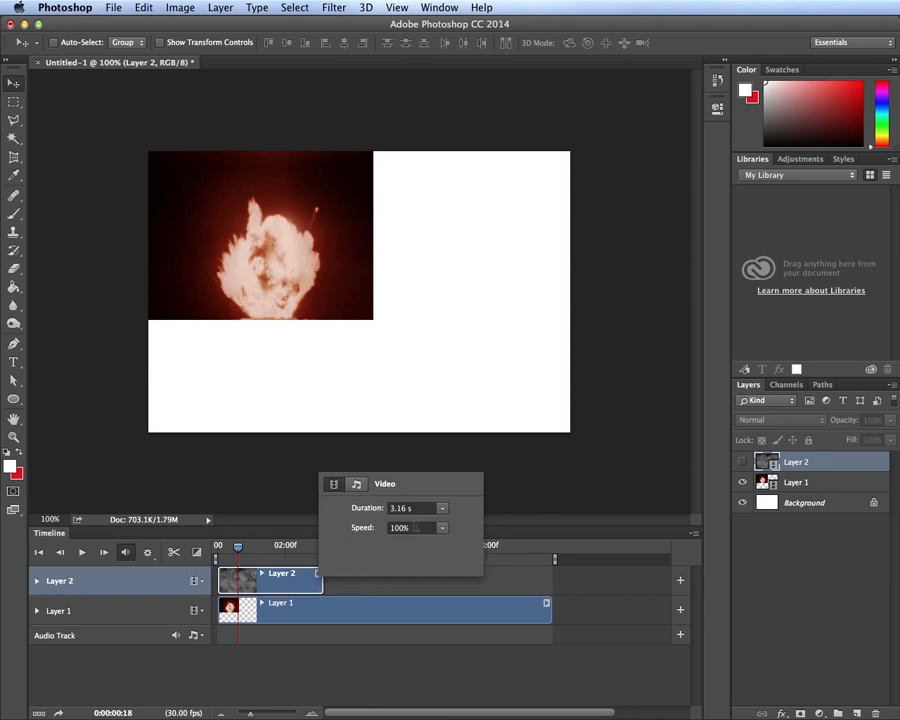
left_click_drag(442, 508, 385, 531)
left_click_drag(442, 508, 490, 528)
left_click(266, 560)
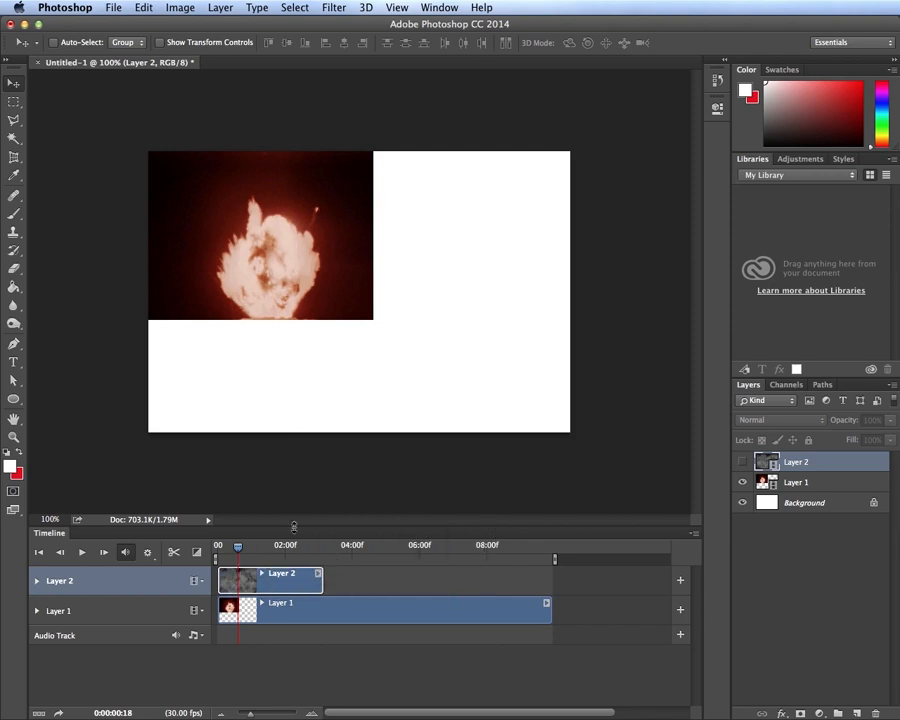
left_click(143, 8)
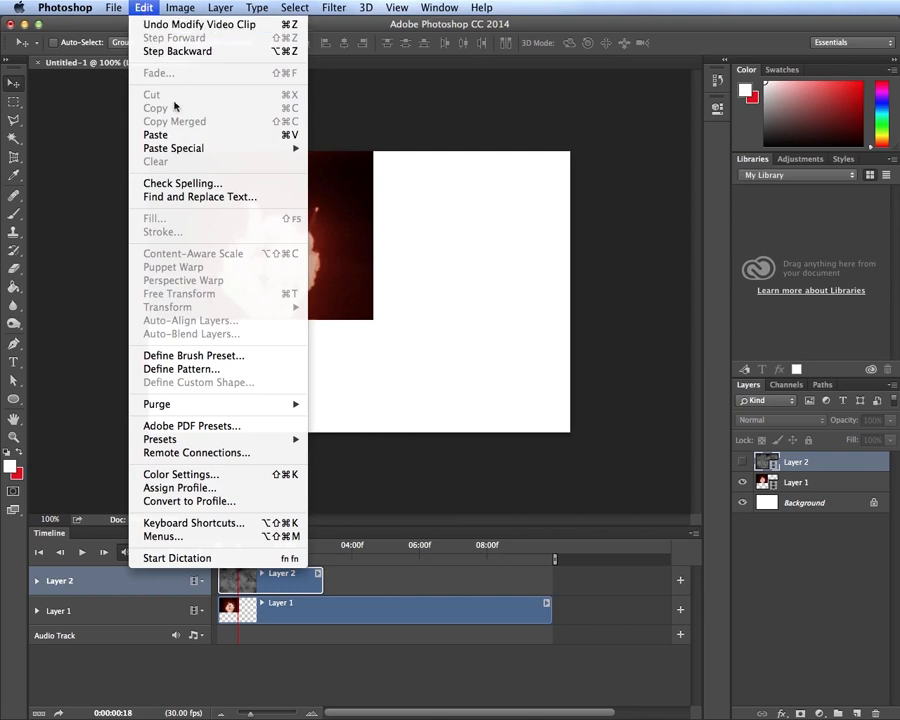
left_click(215, 281)
right_click(282, 581)
left_click(271, 593)
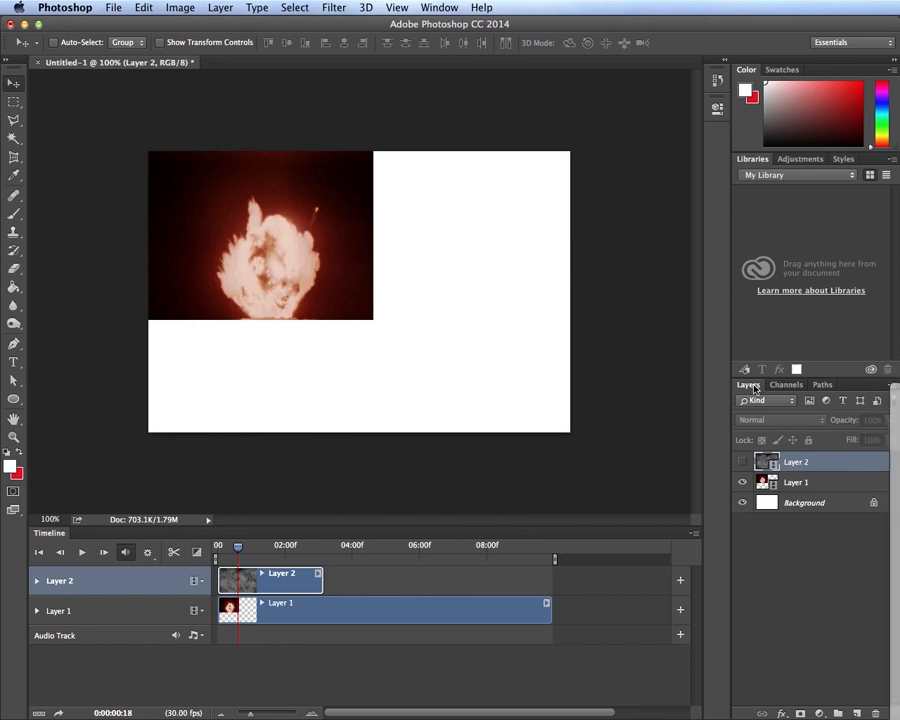
Float the Layers panel and duplicate the smoke layer, with both smoke clips end to end on one track
left_click_drag(747, 384, 641, 233)
left_click(785, 233)
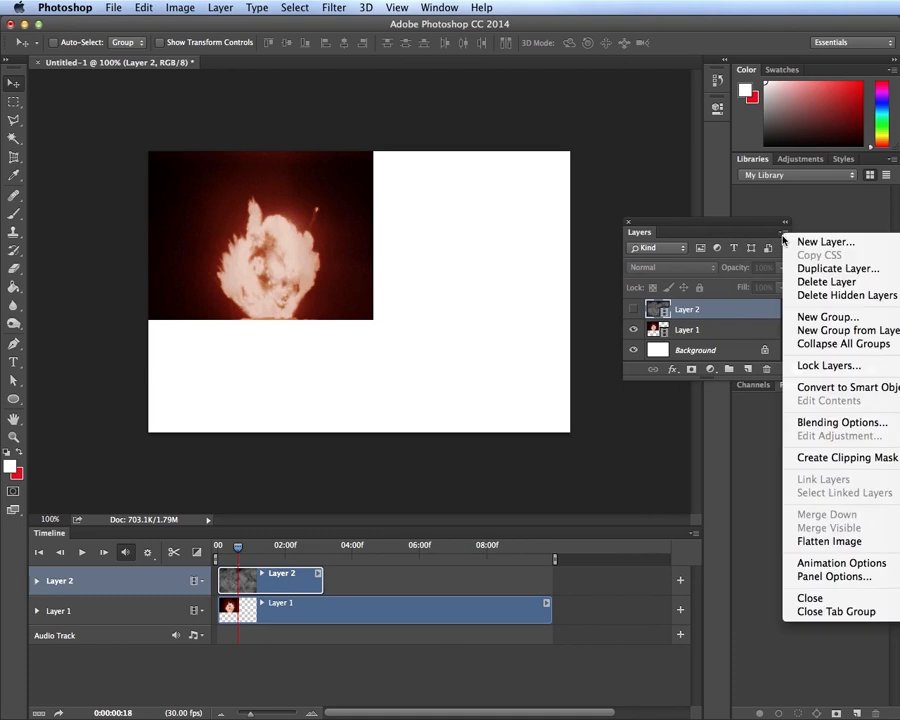
left_click(811, 269)
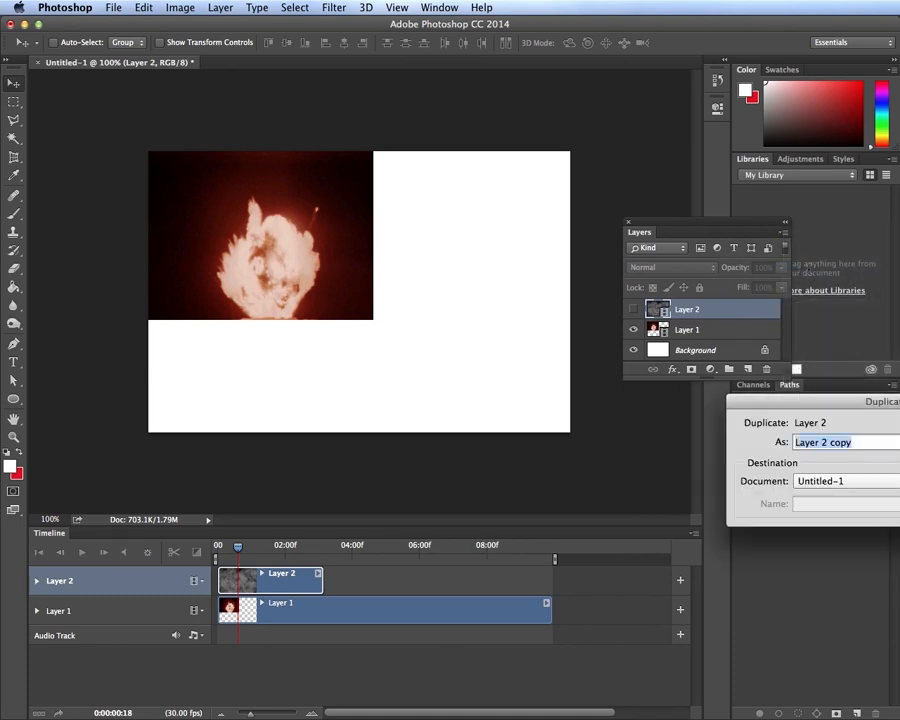
key("Return")
left_click_drag(689, 230, 653, 219)
left_click_drag(277, 612, 385, 578)
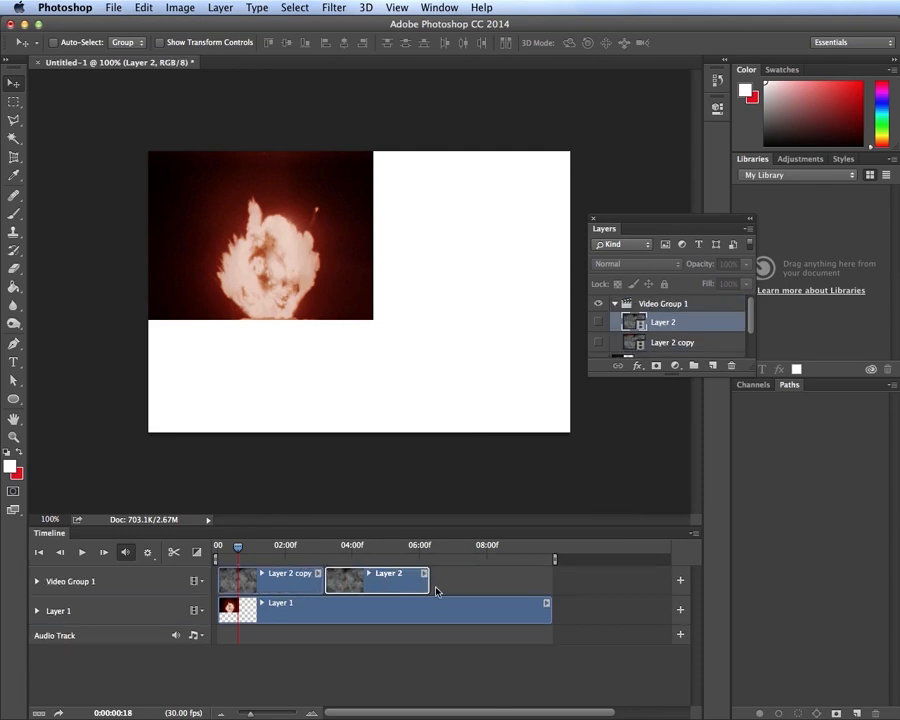
Duplicate the second smoke clip to extend the track and trim the explosion clip's end to match the third smoke clip
left_click(749, 228)
left_click(776, 260)
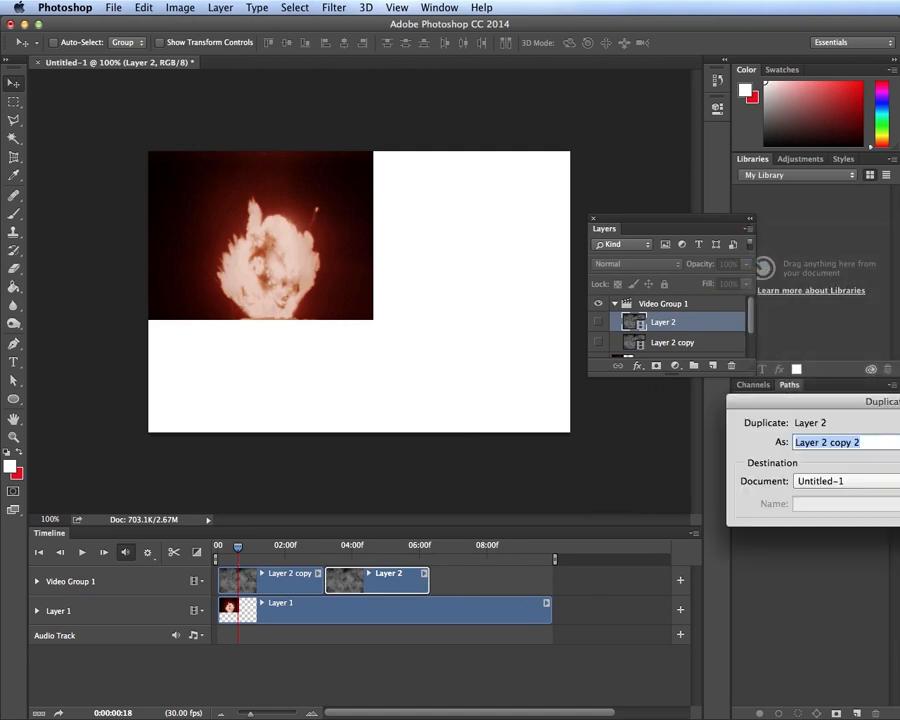
left_click(776, 420)
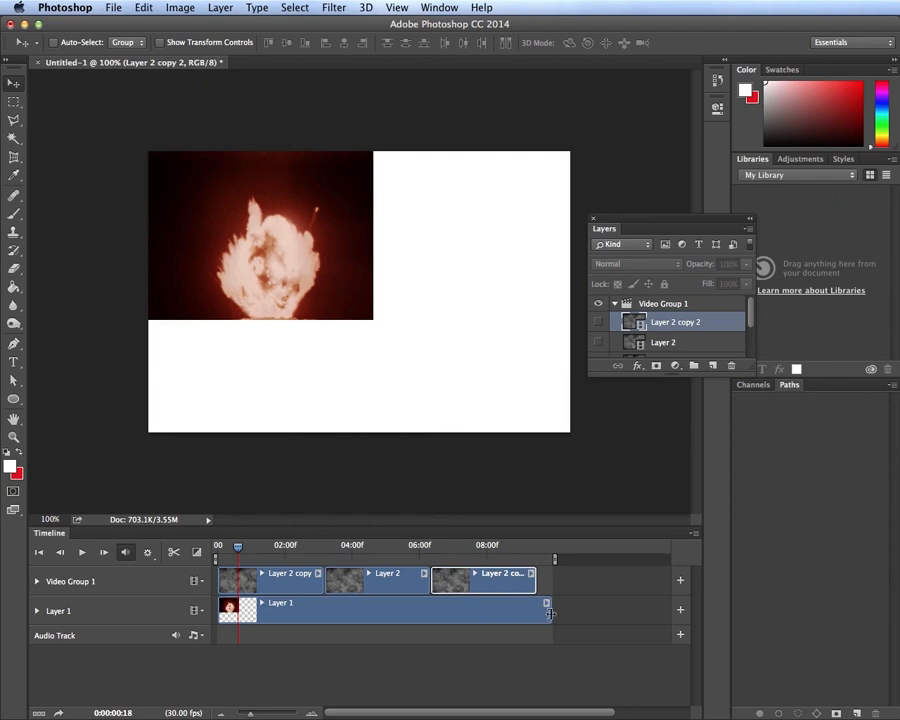
left_click_drag(548, 612, 537, 613)
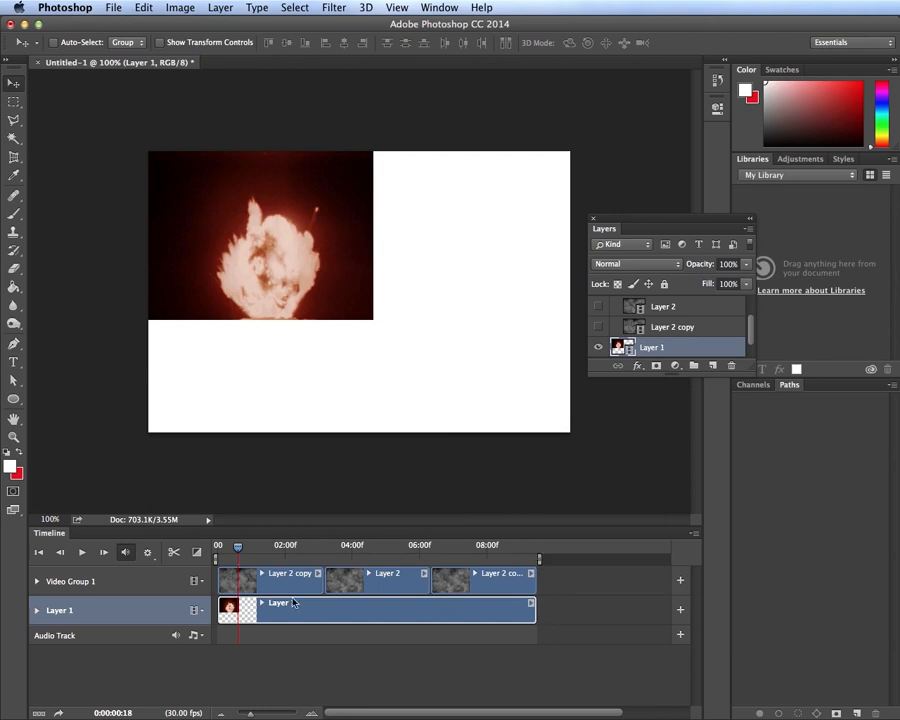
Enlarge the Layers panel to fit all layers, then select and collapse Video Group 1
left_click_drag(754, 374, 828, 523)
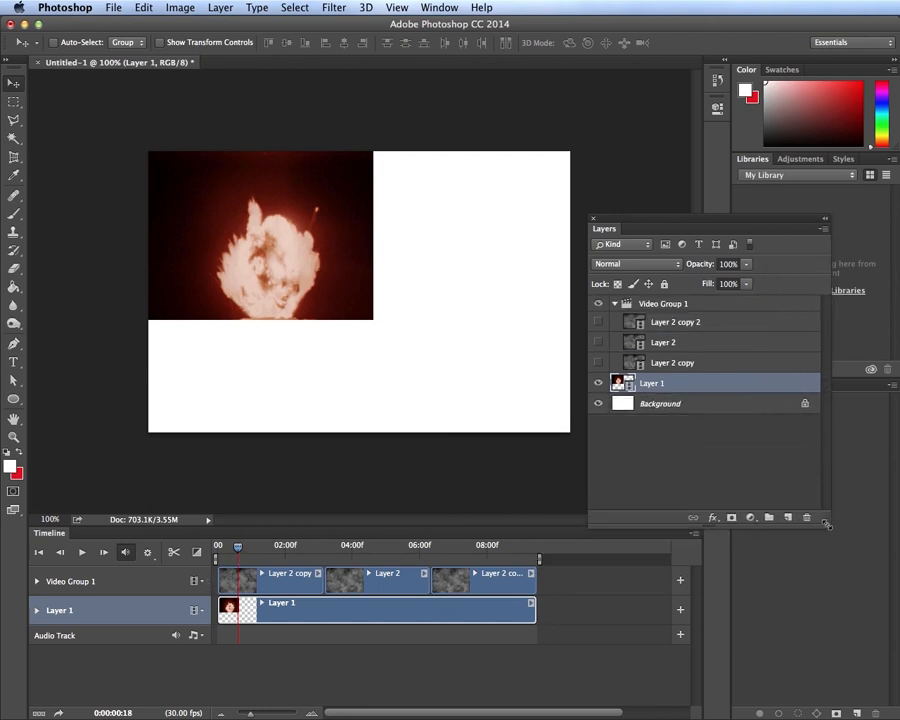
left_click(614, 304)
left_click(643, 305)
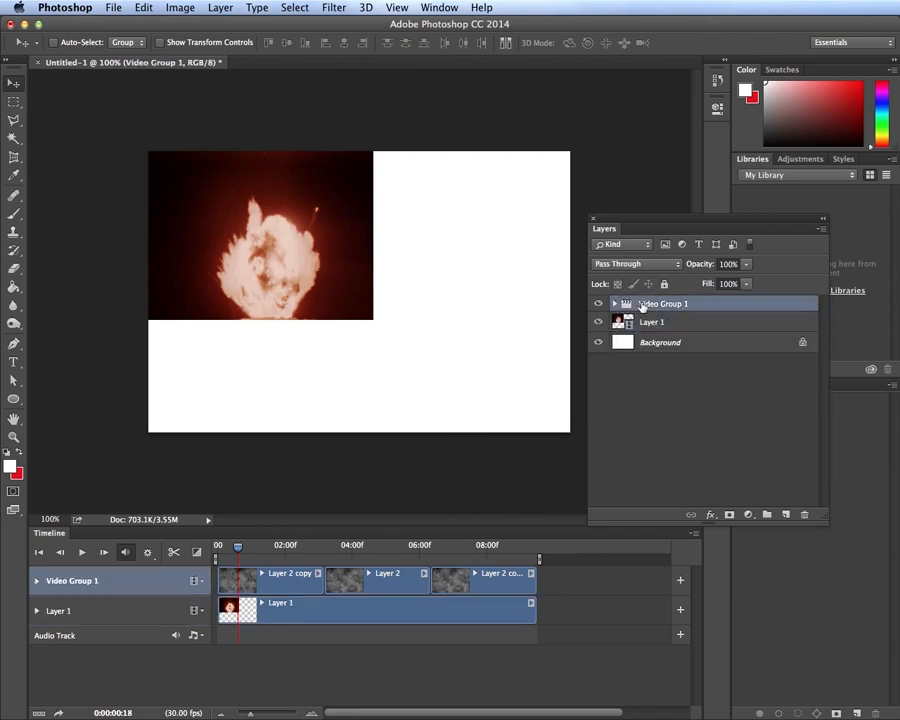
left_click(614, 304)
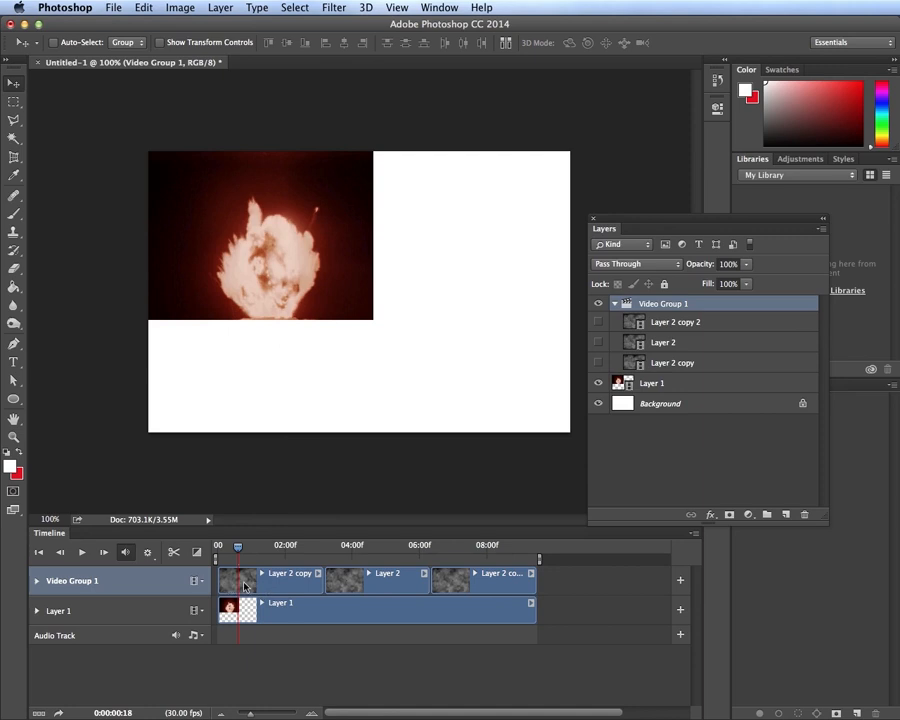
left_click(615, 304)
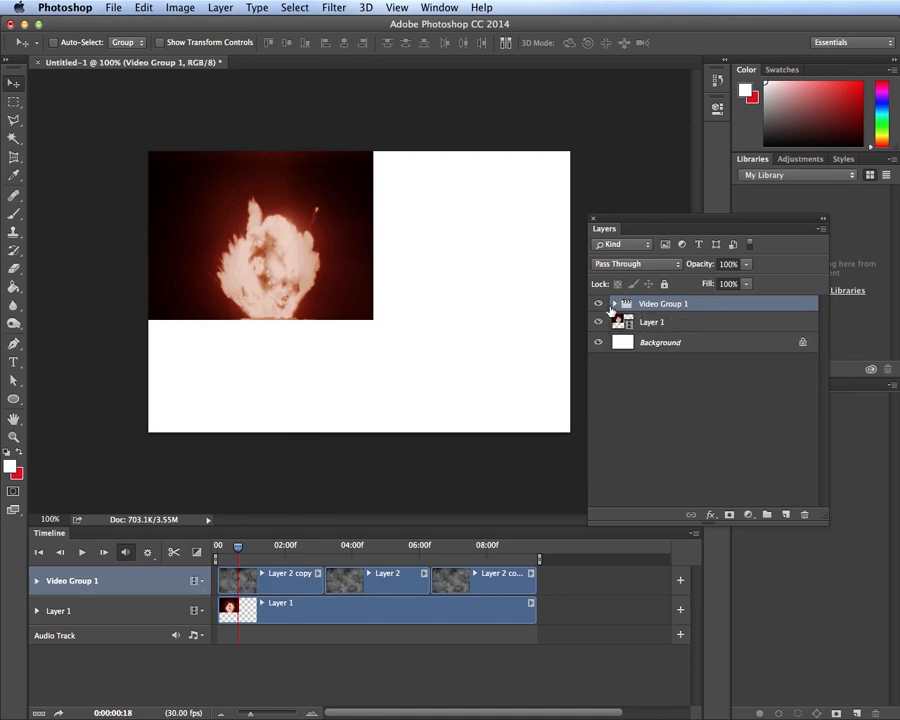
Expand Video Group 1 in the layer stack and hide the group to view the explosion alone at 0:00:00:06
left_click(614, 305)
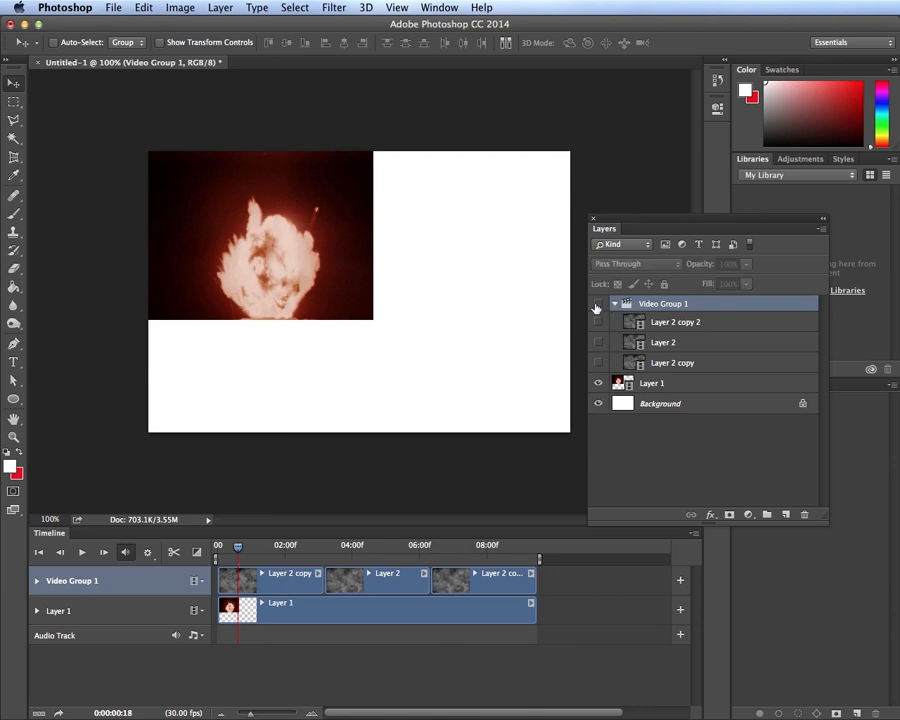
left_click(598, 343)
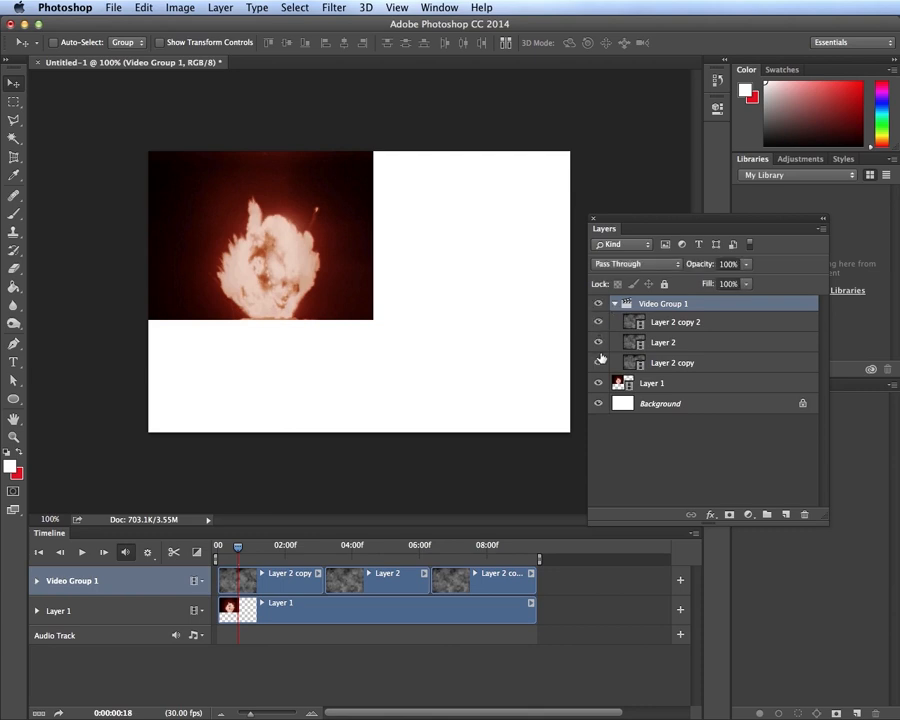
left_click(600, 361)
left_click(600, 303)
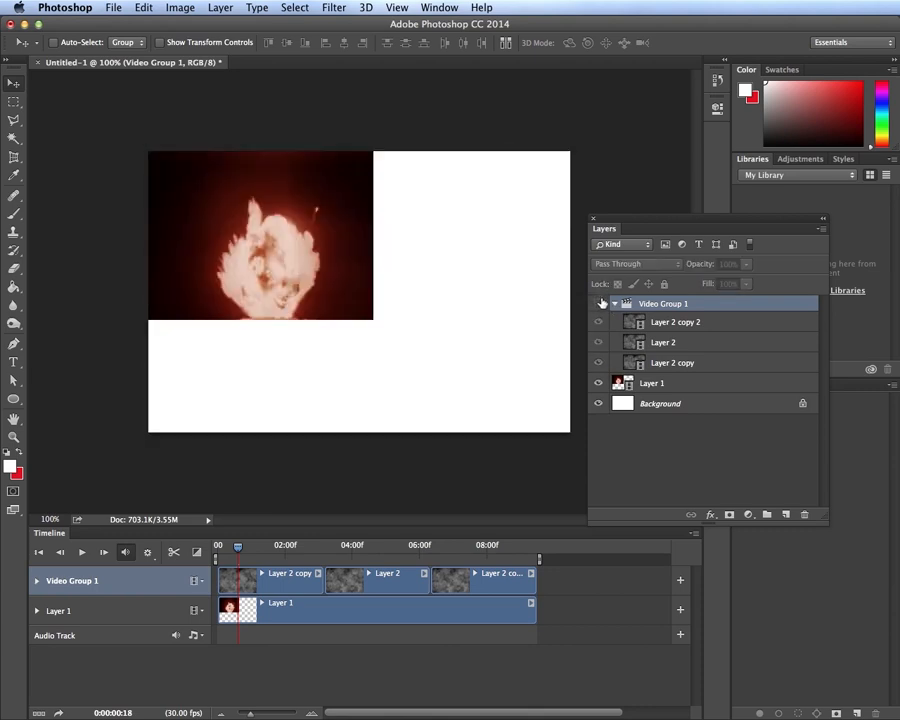
mouse_move(238, 549)
left_mouse_down()
mouse_move(217, 552)
mouse_move(450, 554)
mouse_move(470, 583)
mouse_move(222, 558)
left_mouse_up()
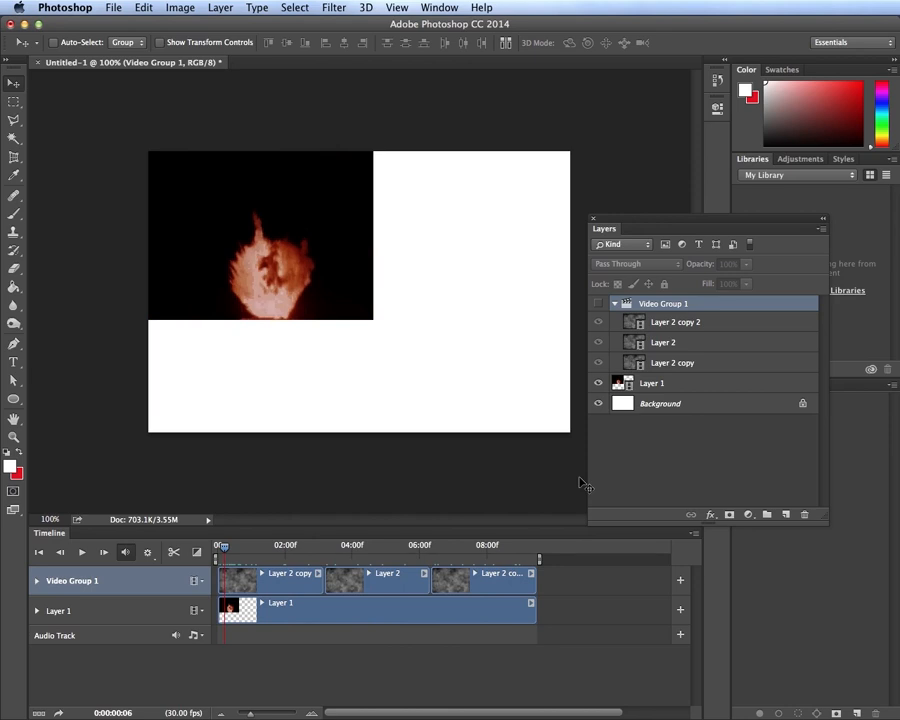
Reveal the animation properties of Layer 1 and Video Group 1 in the timeline and make the smoke group visible again
left_click(37, 610)
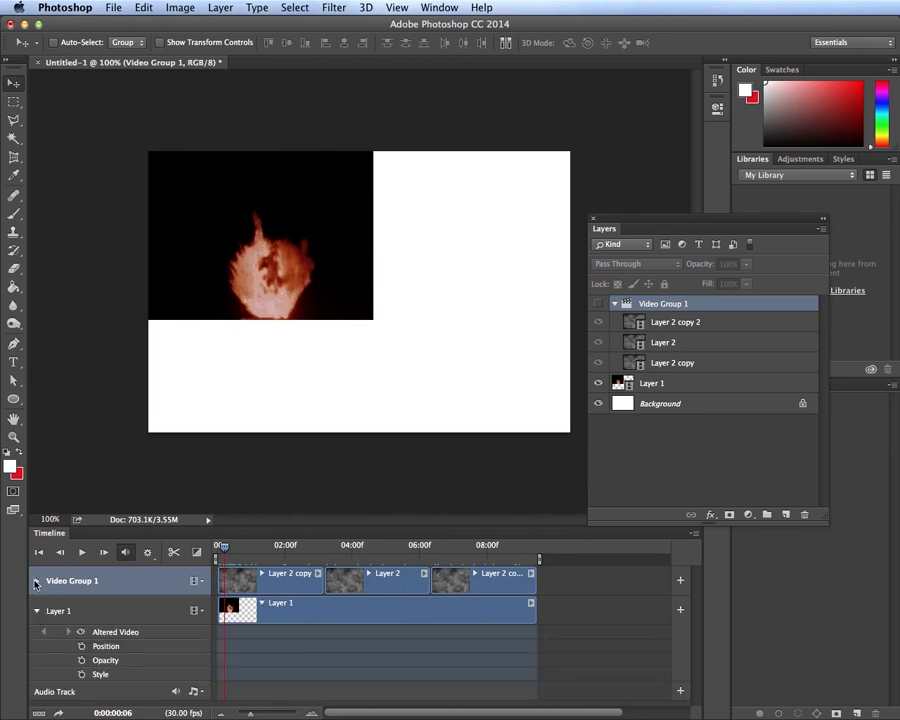
left_click(36, 581)
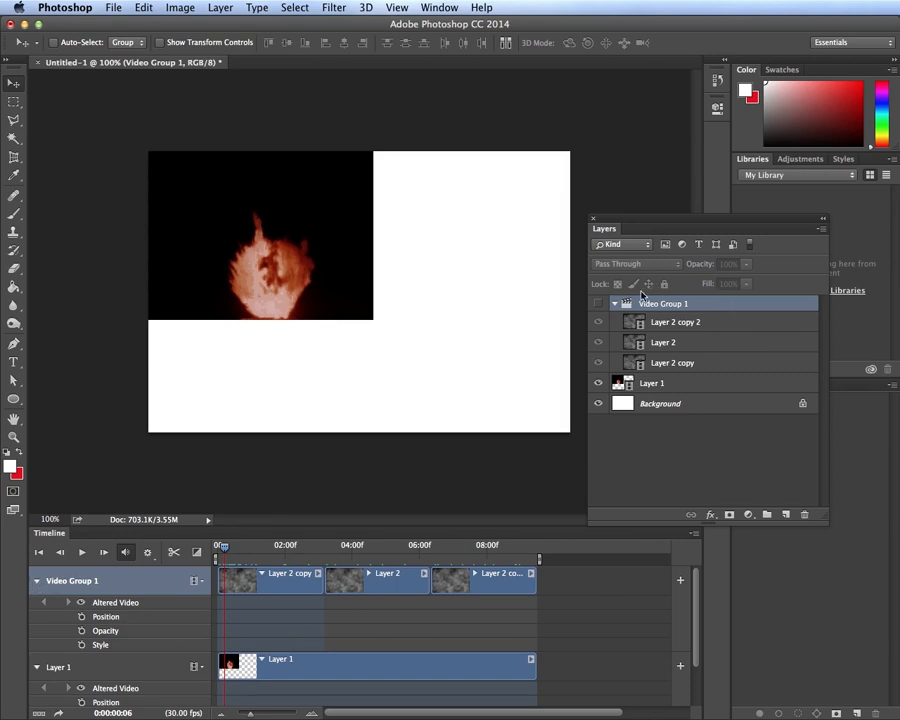
left_click(598, 303)
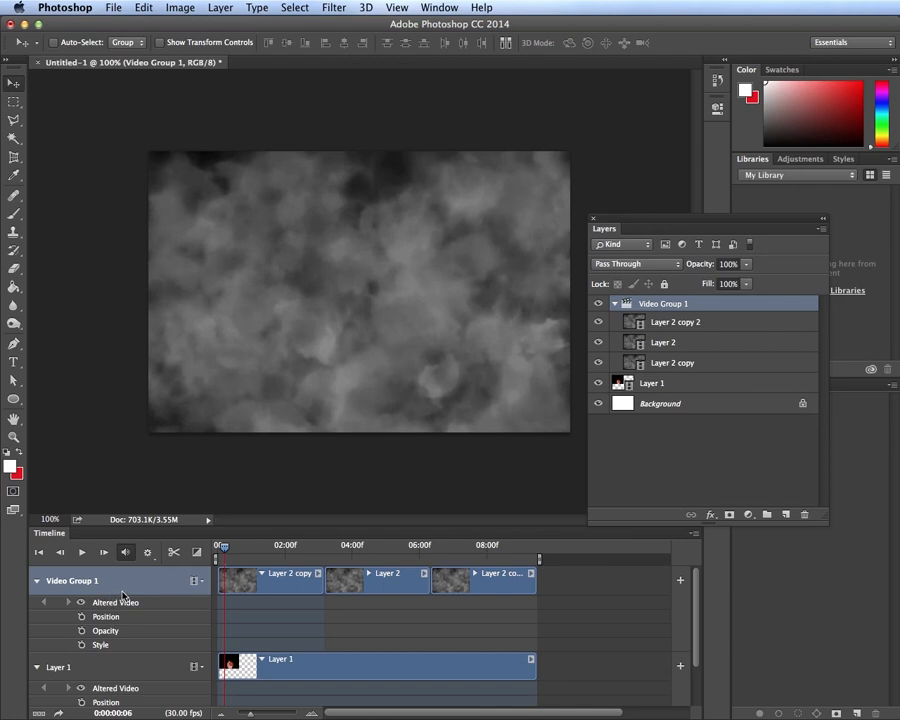
Enable opacity animation on the first smoke clip with a keyframe at the very start of the timeline
left_click(37, 582)
left_click(37, 582)
left_click(213, 561)
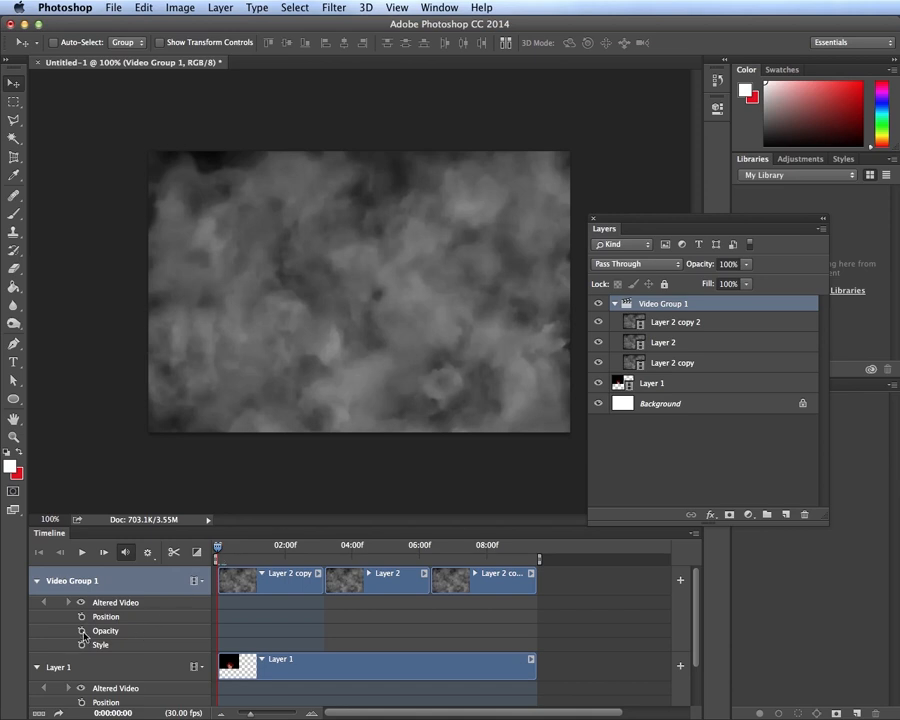
left_click(82, 632)
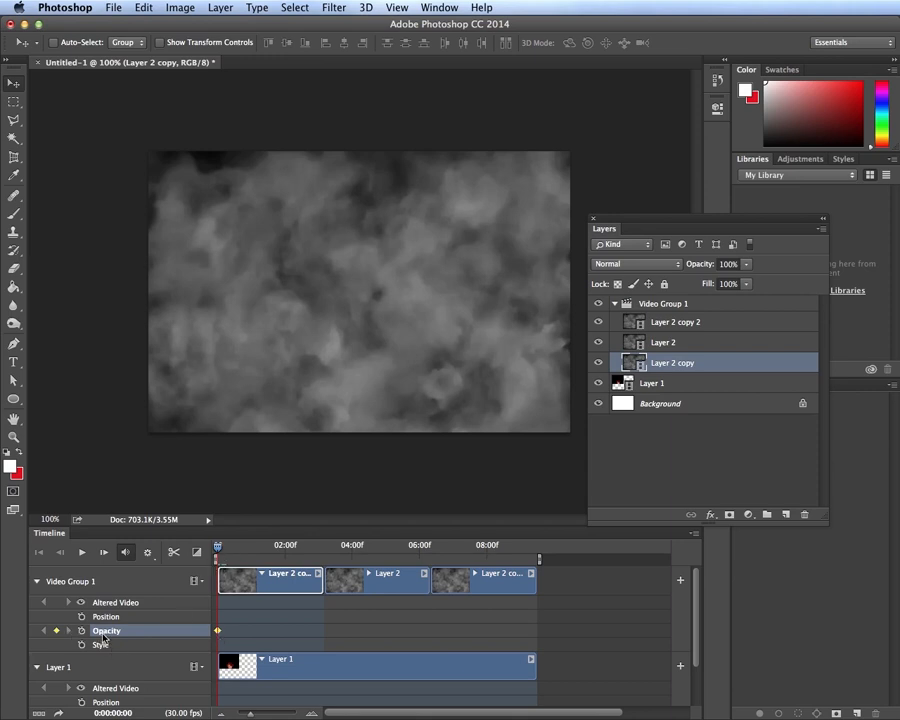
Try a 0% opacity on Video Group 1, and restore it to 100% with the playhead at 0:00:09:14
left_click(700, 303)
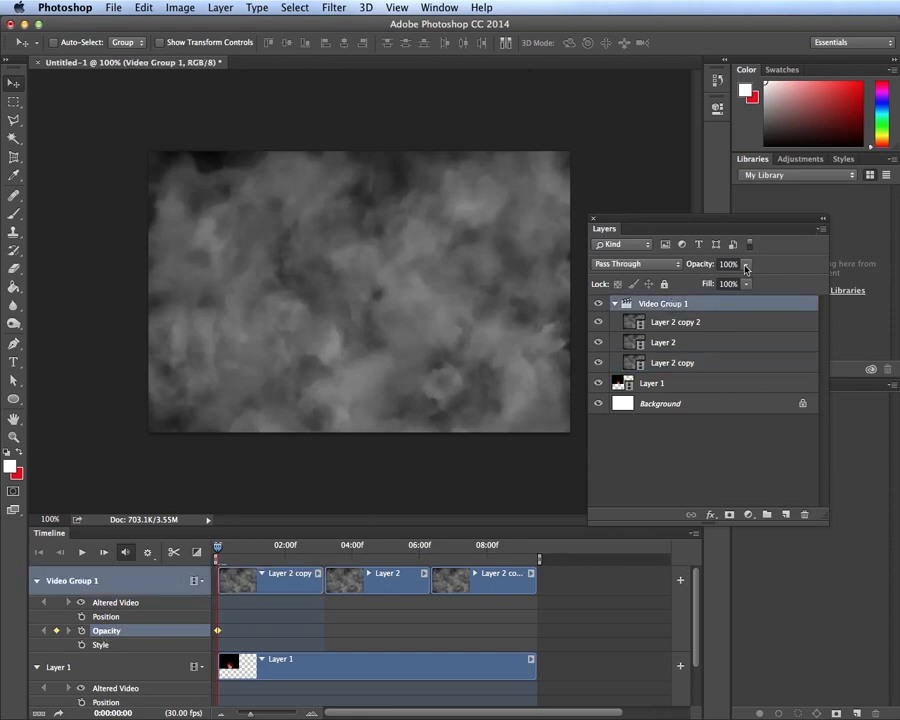
left_click(745, 266)
left_click_drag(748, 282, 683, 282)
left_click_drag(217, 547, 538, 557)
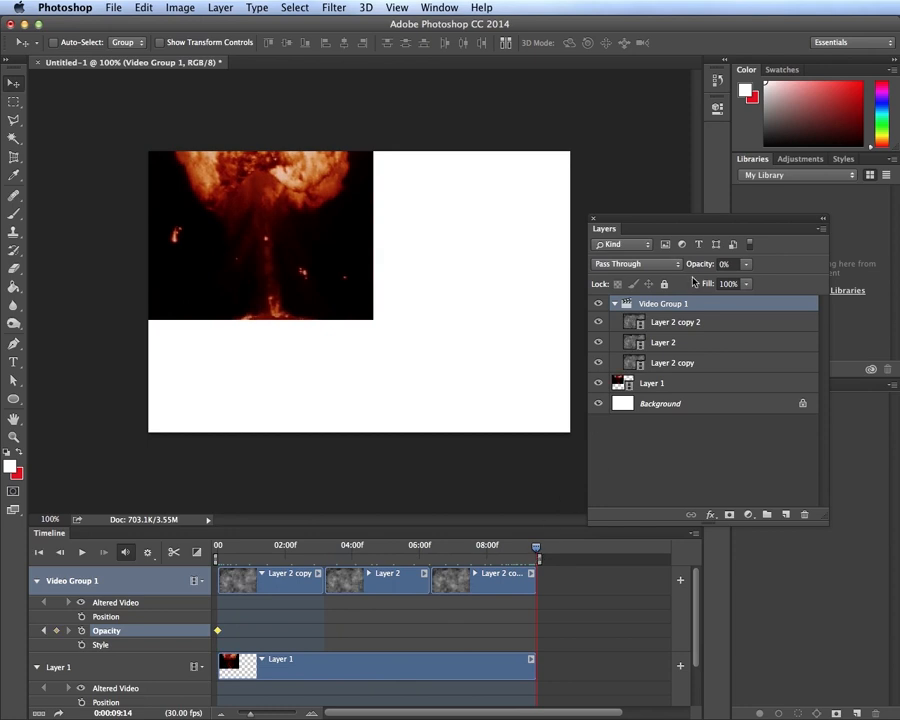
left_click(748, 284)
left_click_drag(760, 286, 852, 289)
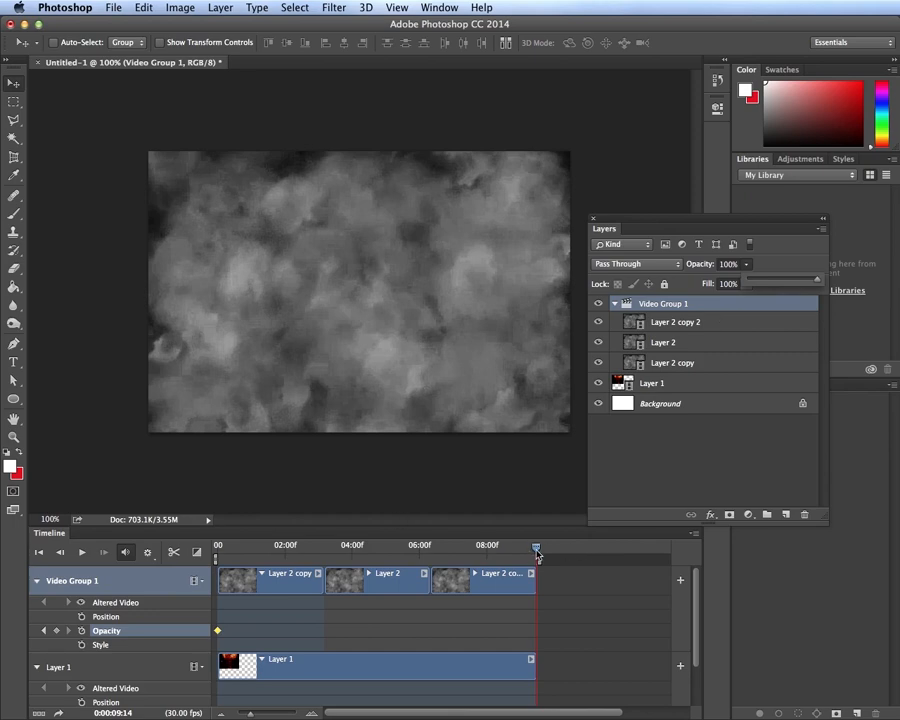
Select all three smoke clips and add an opacity keyframe at the end of the clips, at 0:00:09:14
left_click_drag(534, 547, 323, 562)
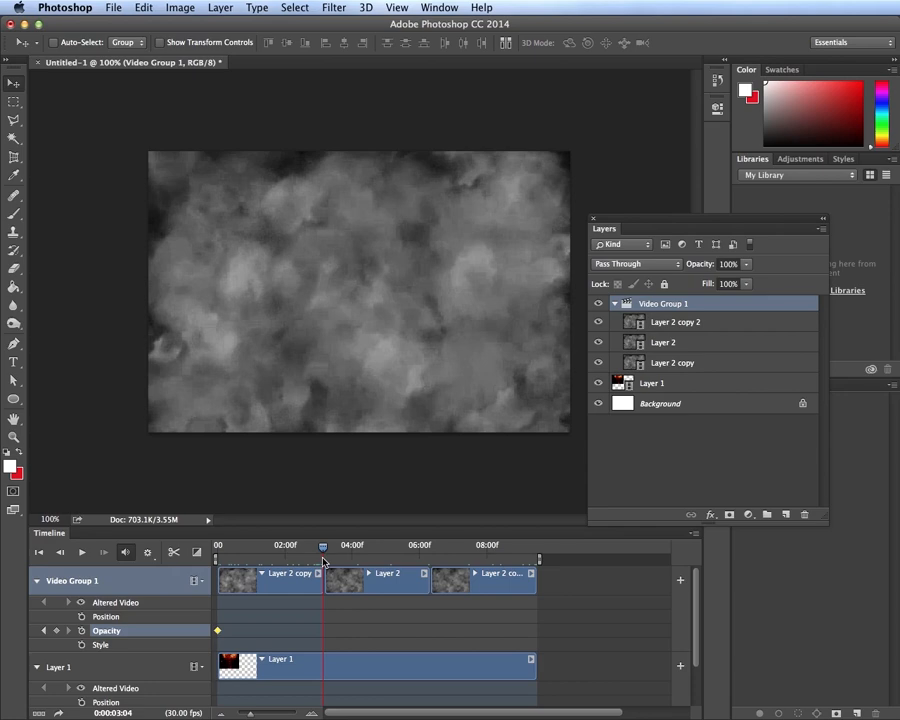
left_click(282, 586)
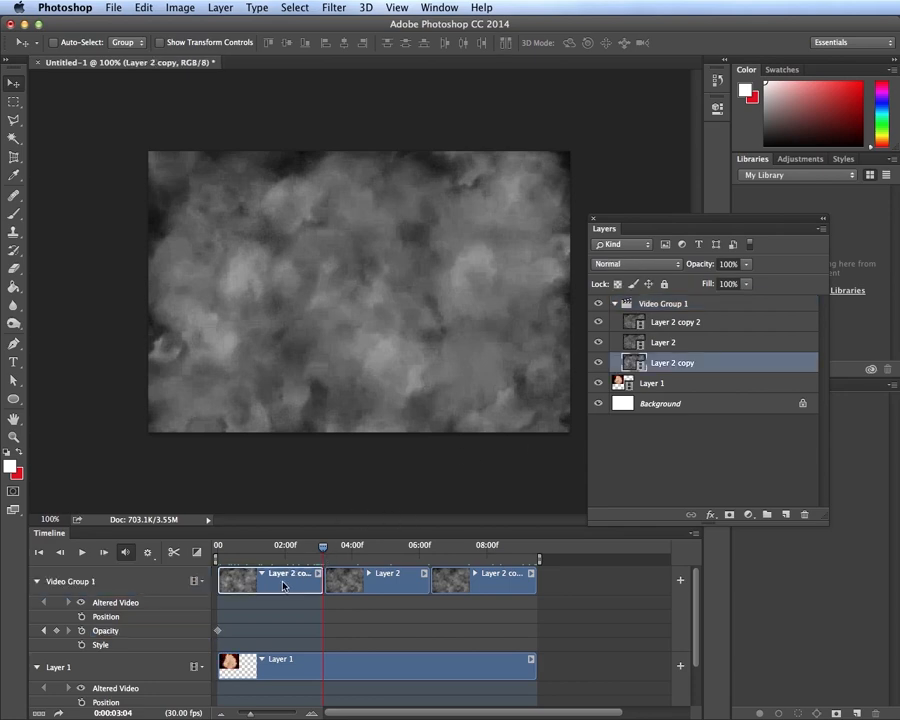
left_click_drag(322, 549, 215, 566)
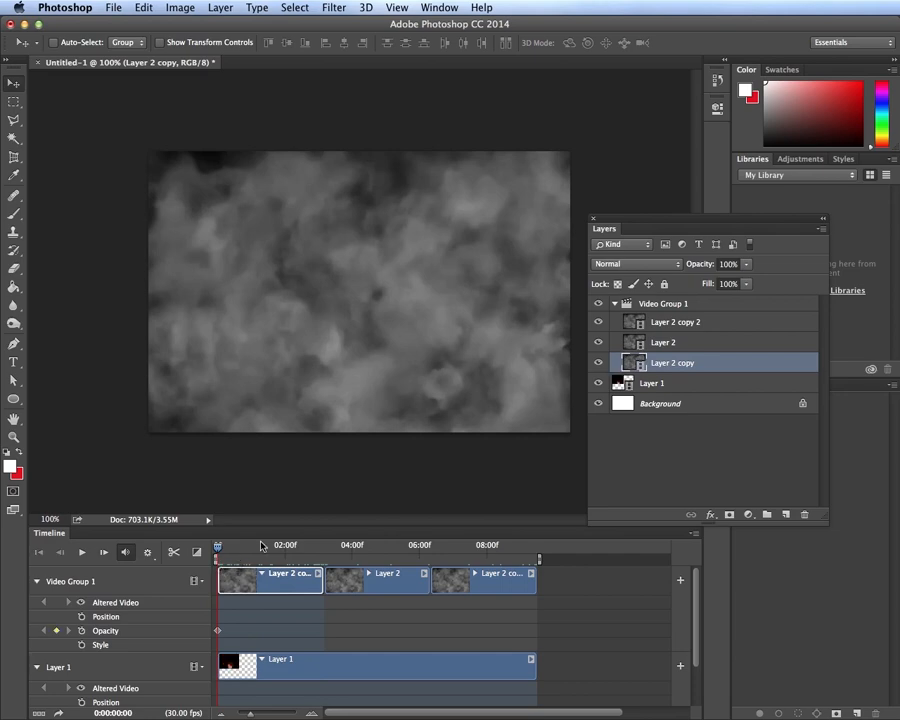
left_click_drag(217, 550, 355, 547)
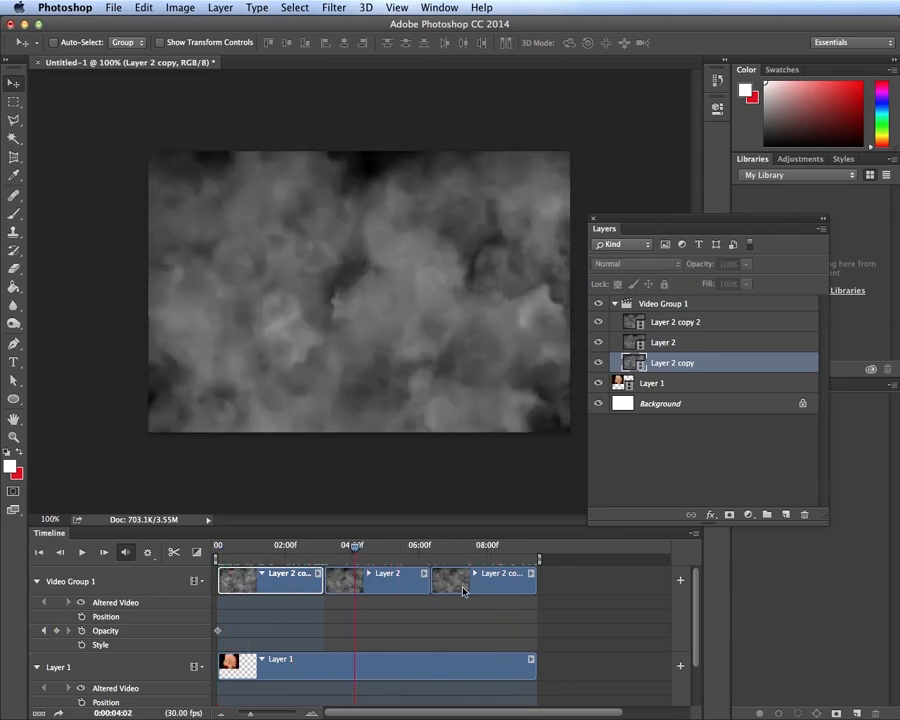
left_click(402, 585, "shift")
left_click(492, 585, "shift")
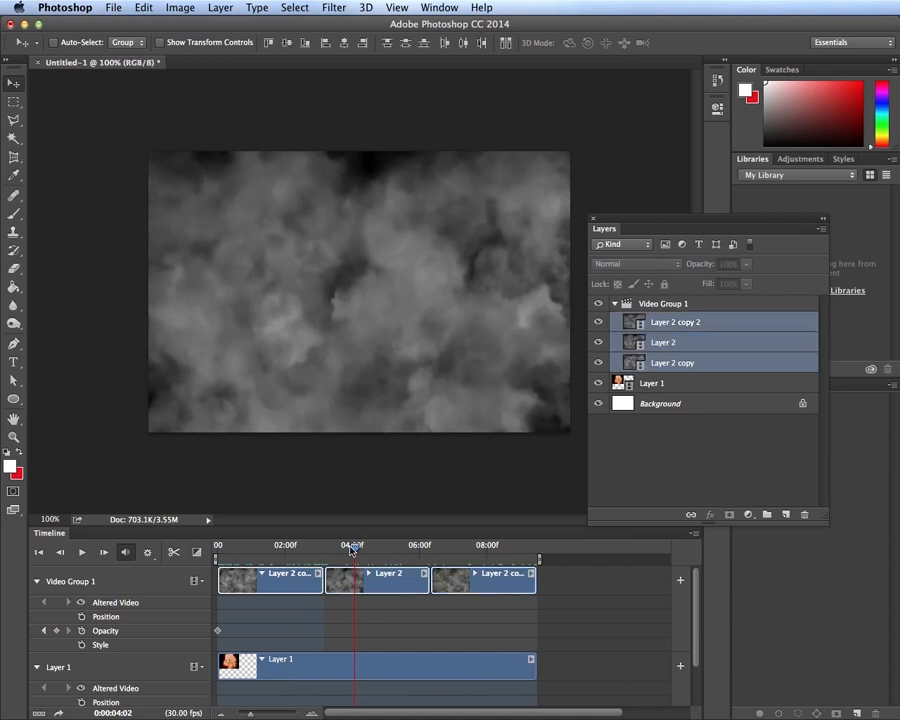
left_click(536, 551)
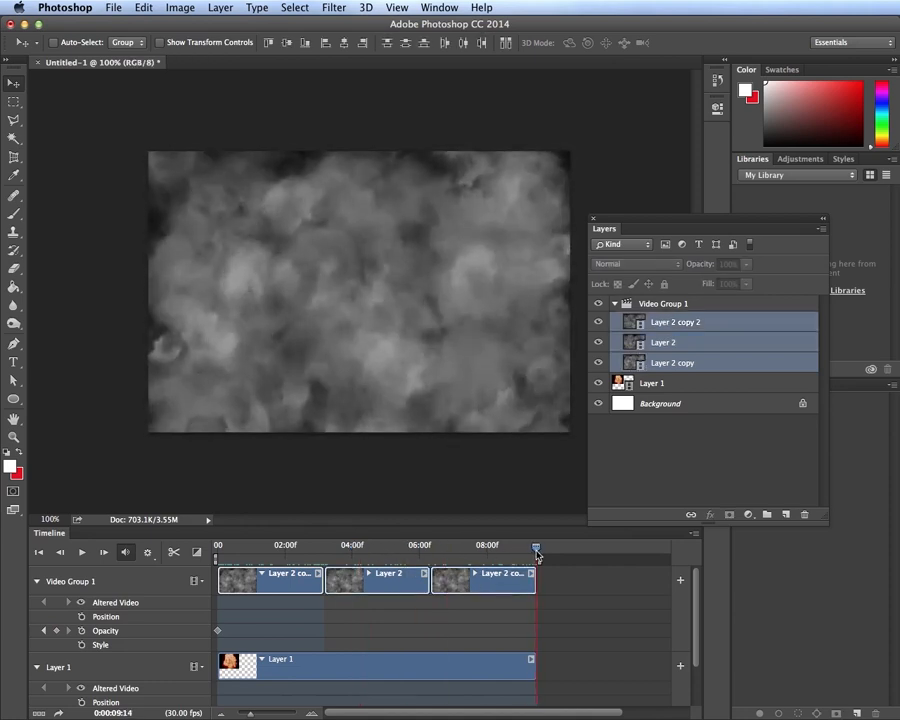
left_click(57, 631)
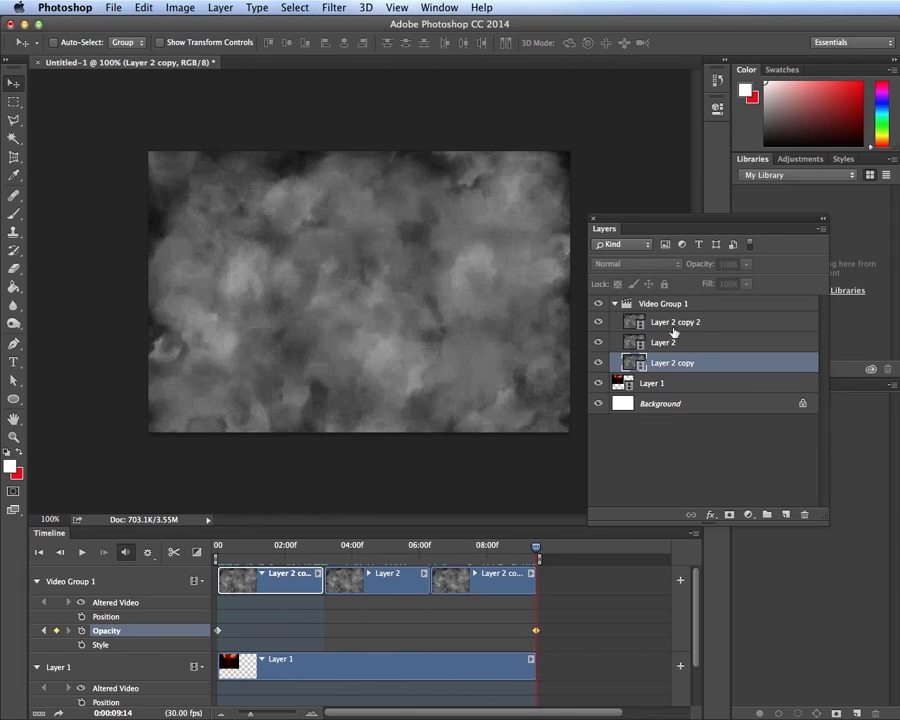
Select all three smoke layers and set their opacity to 0% at the end keyframe
left_click(476, 583)
left_click(378, 587, "shift")
left_click(285, 585, "shift")
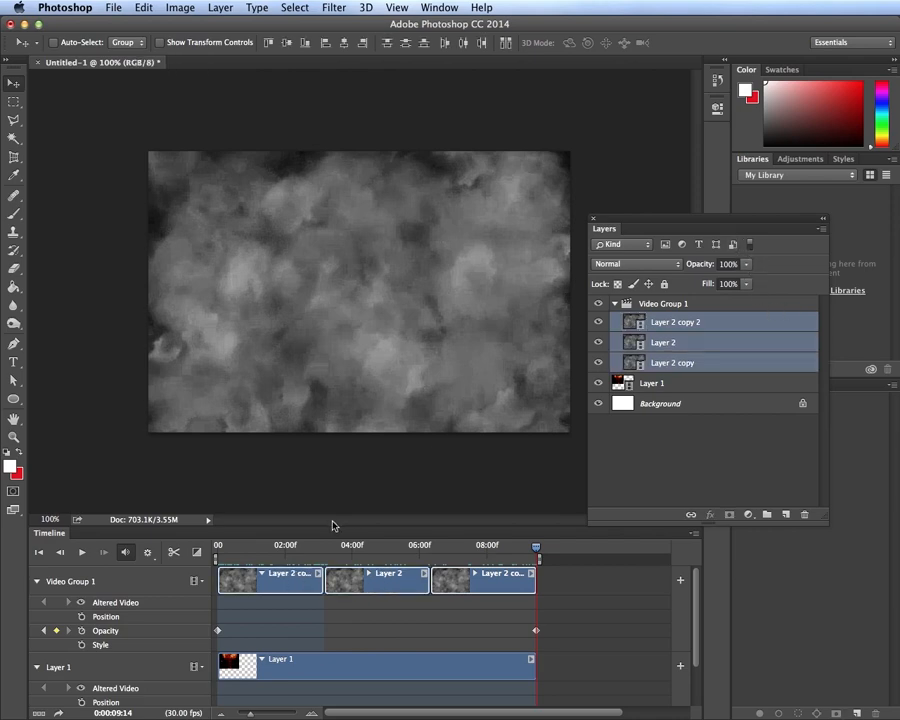
left_click(234, 590)
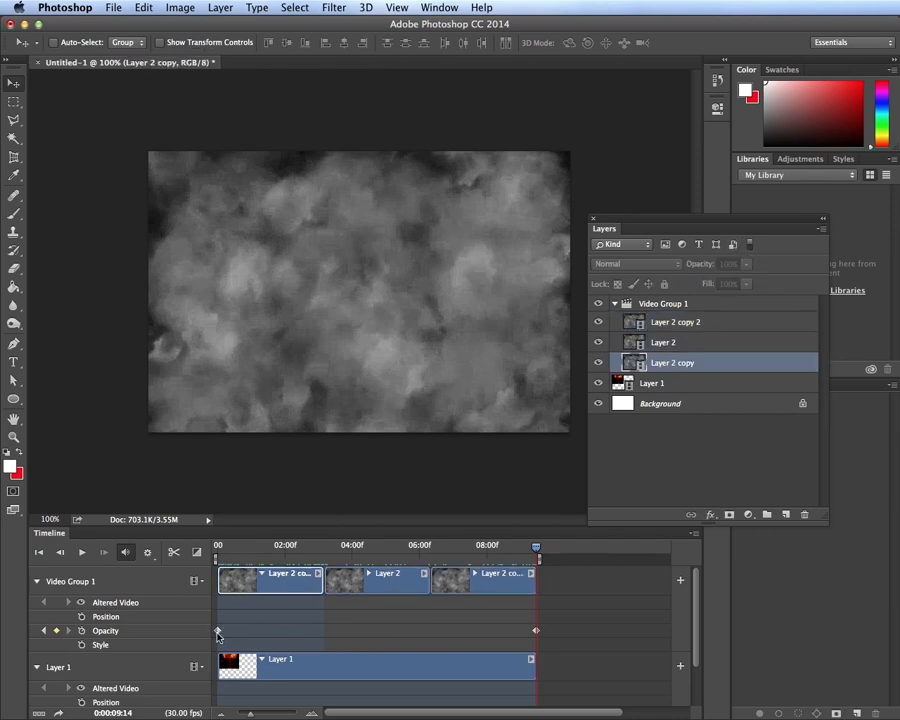
left_click(217, 631)
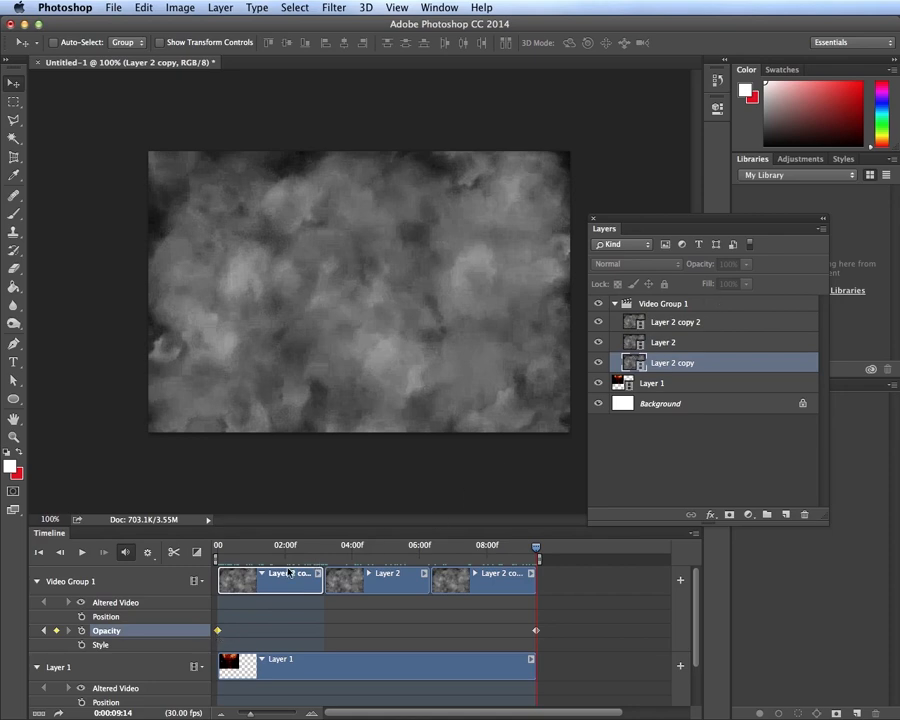
left_click(400, 580, "shift")
left_click(735, 320, "shift")
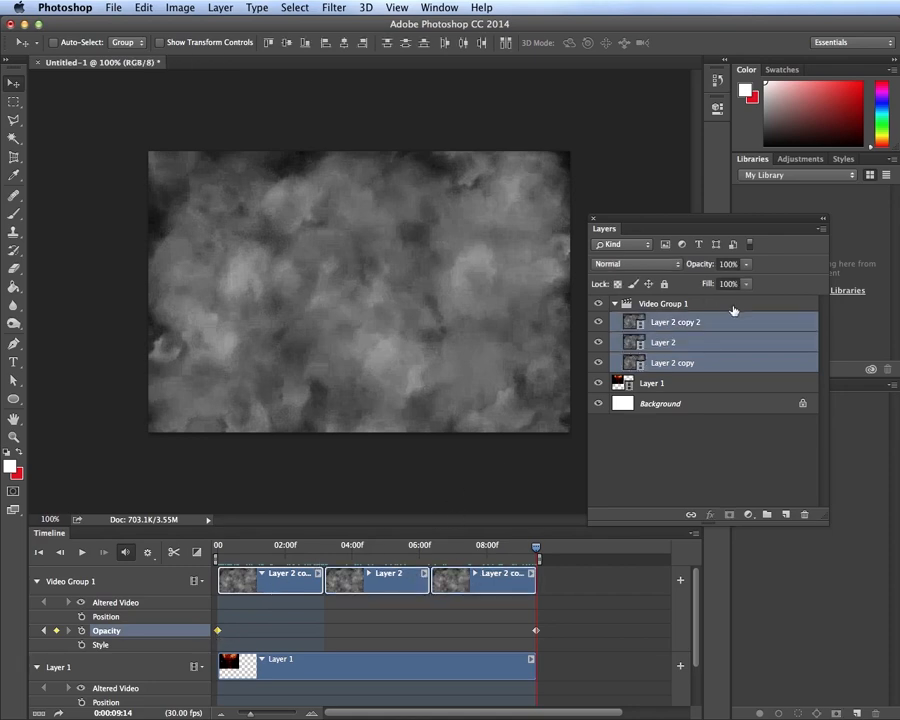
left_click(746, 264)
left_click_drag(697, 284, 660, 284)
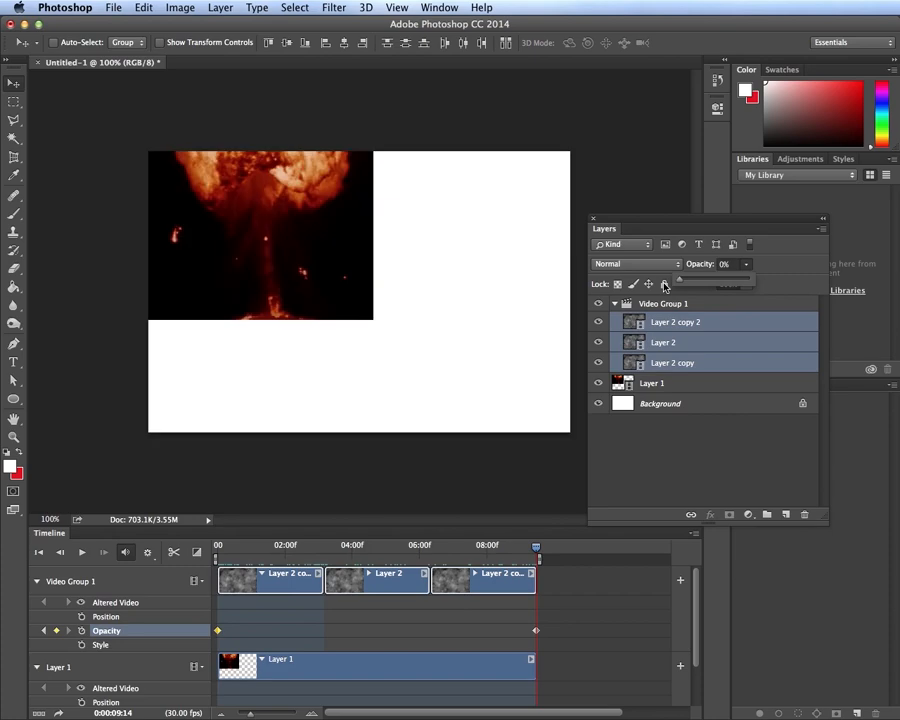
Inspect the smoke clips and the group's opacity keyframes from the timeline's start, and preview the fade up to 0:00:00:20
left_click_drag(537, 552, 217, 552)
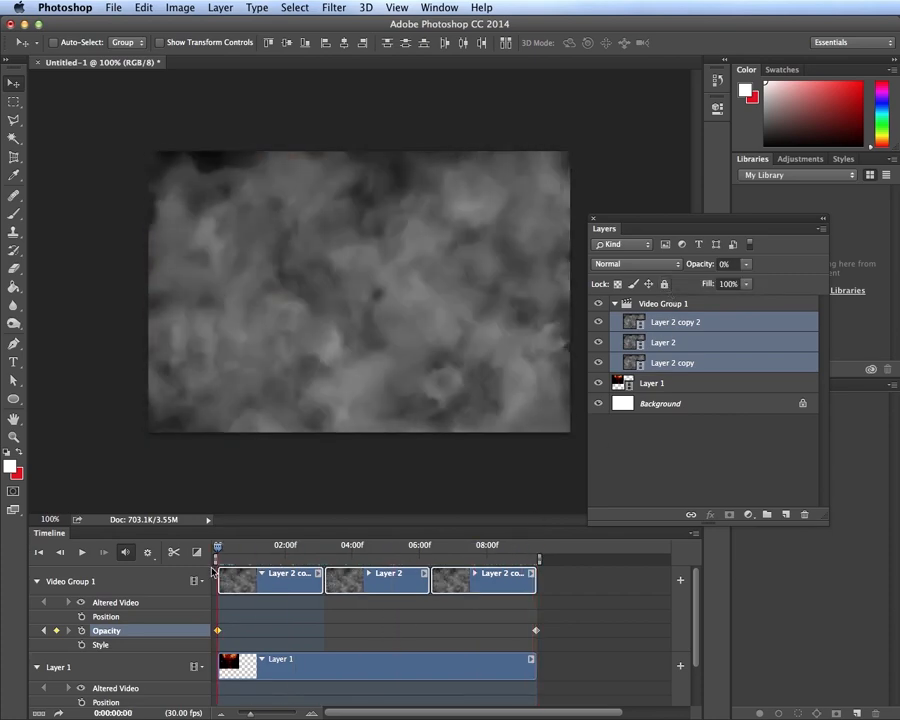
left_click(288, 580)
left_click(360, 585)
left_click(440, 585)
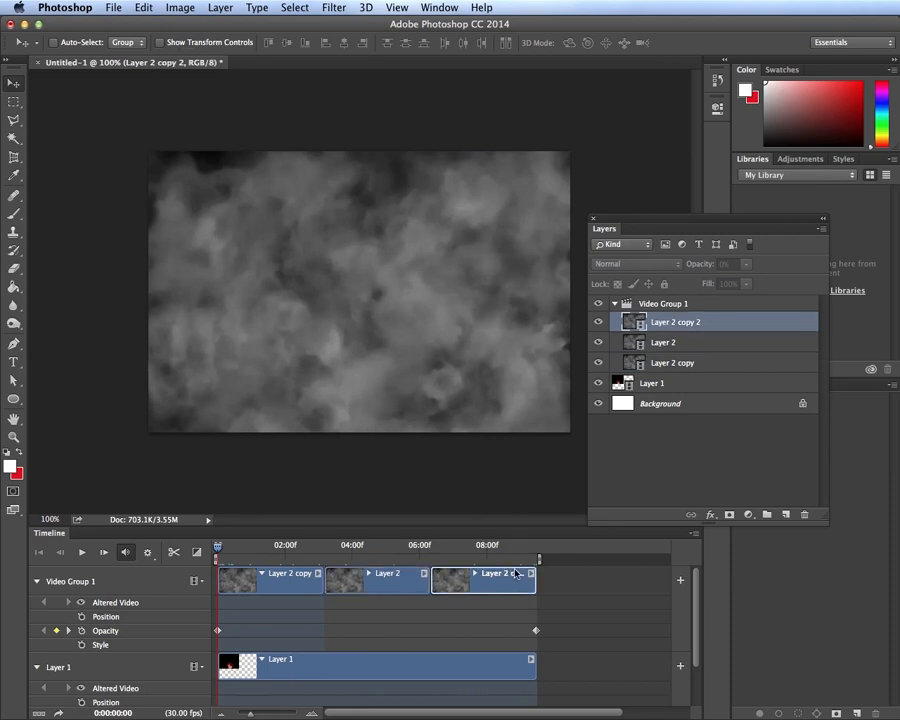
left_click(232, 587)
left_click(76, 582)
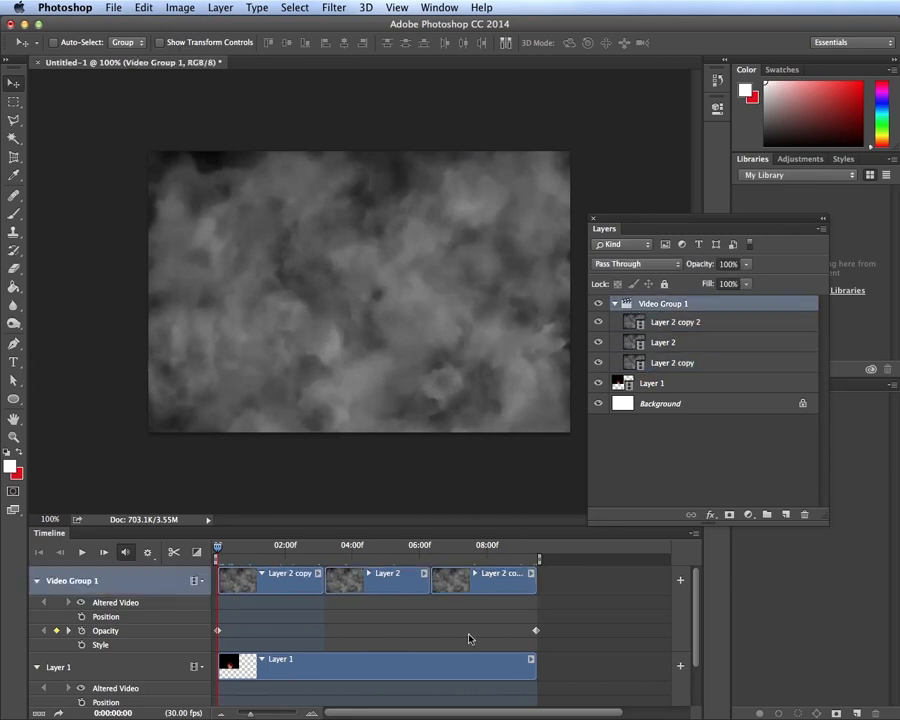
left_click(535, 631)
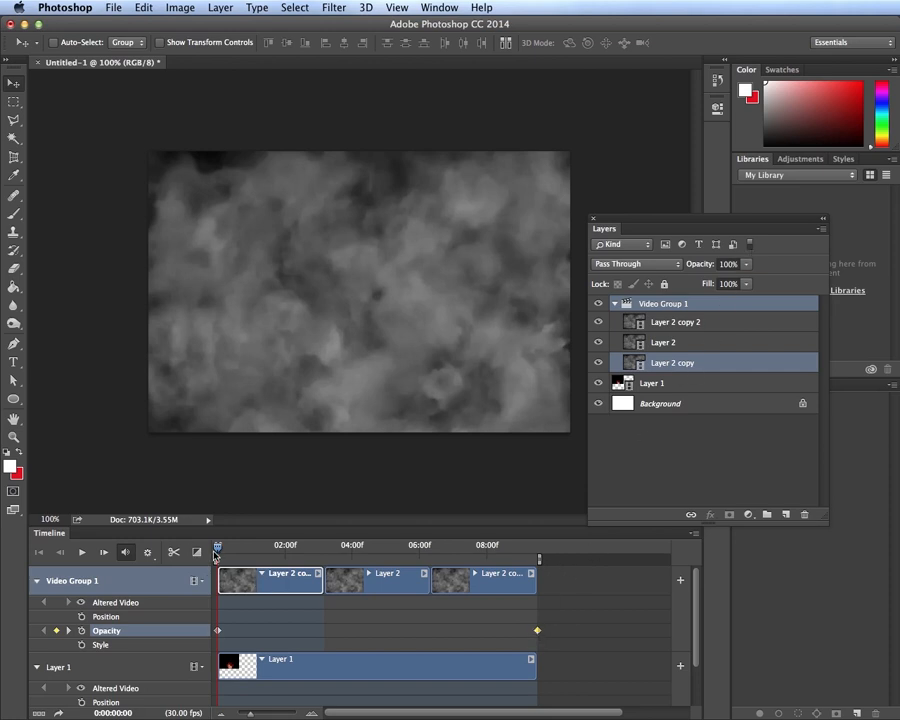
left_click_drag(217, 550, 240, 558)
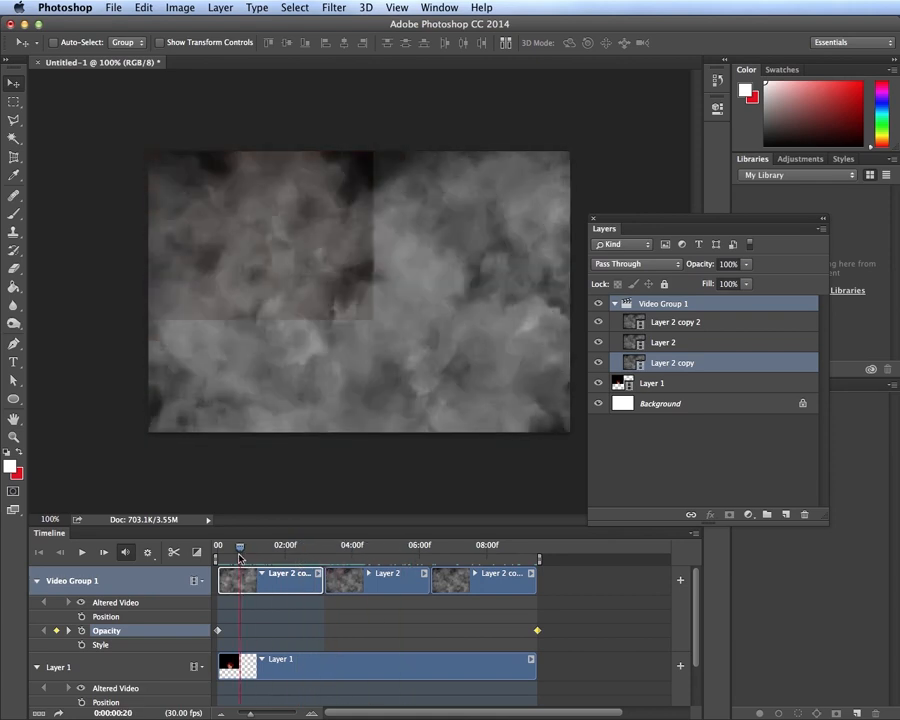
Delete the second and third smoke clips, Layer 2 and Layer 2 copy 2, keeping only the first one
left_click(377, 583)
left_click(511, 588, "shift")
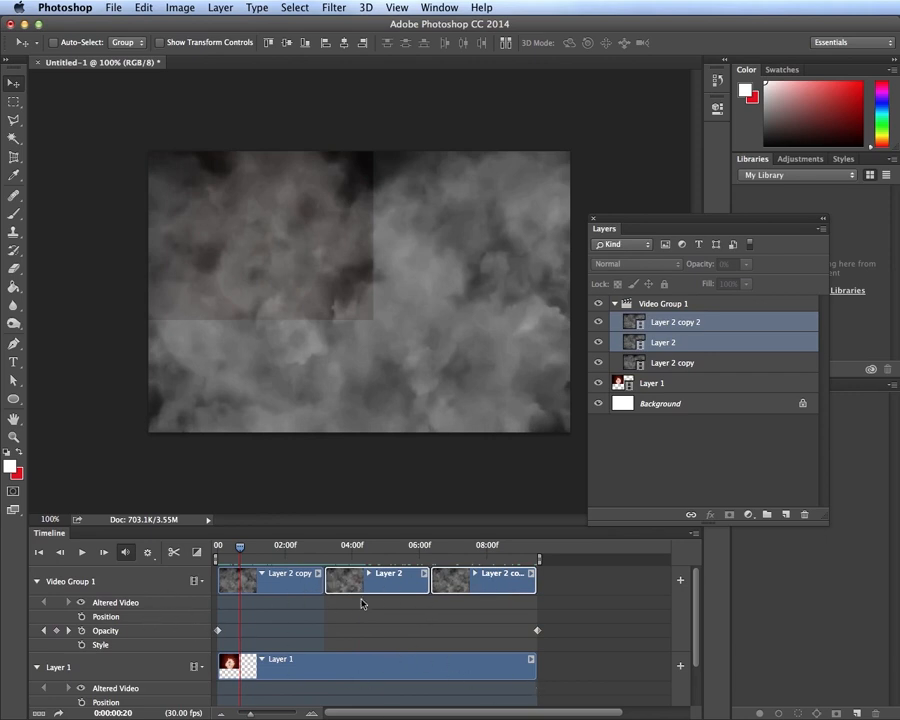
left_click(460, 588)
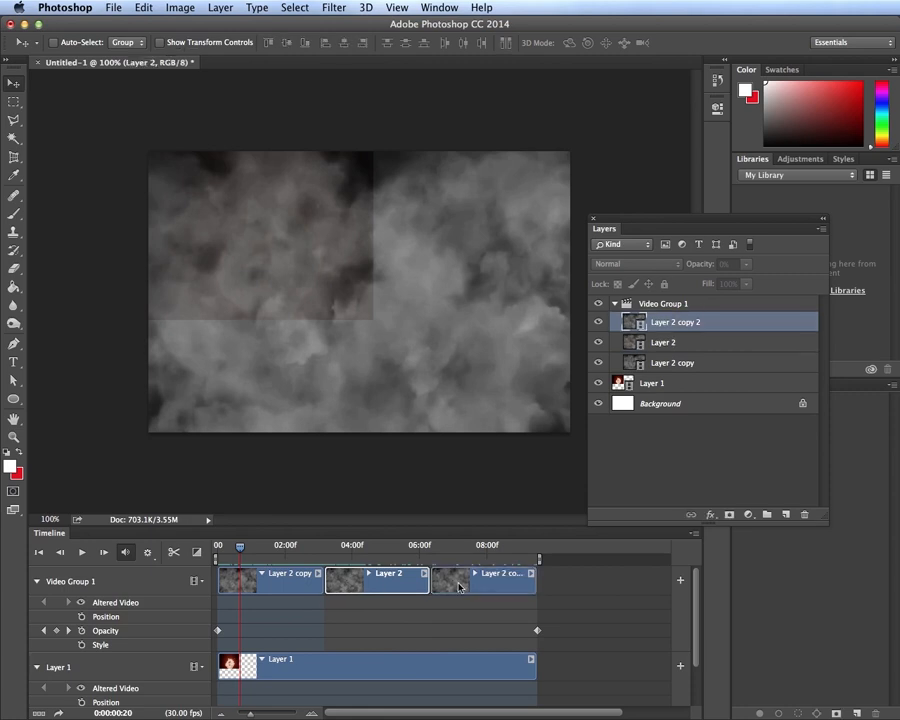
left_click(104, 585)
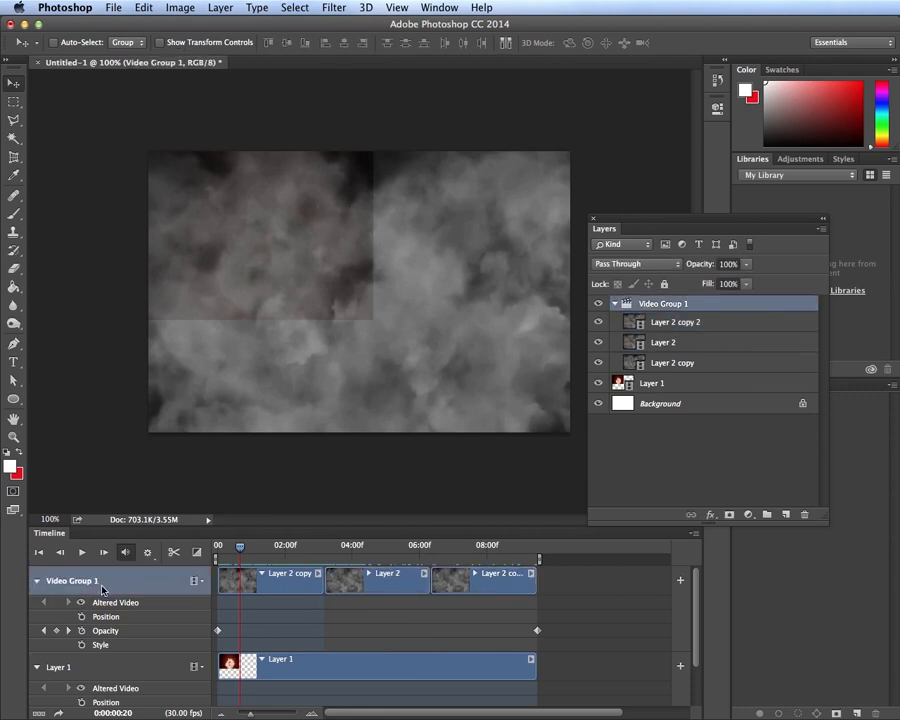
left_click(336, 590)
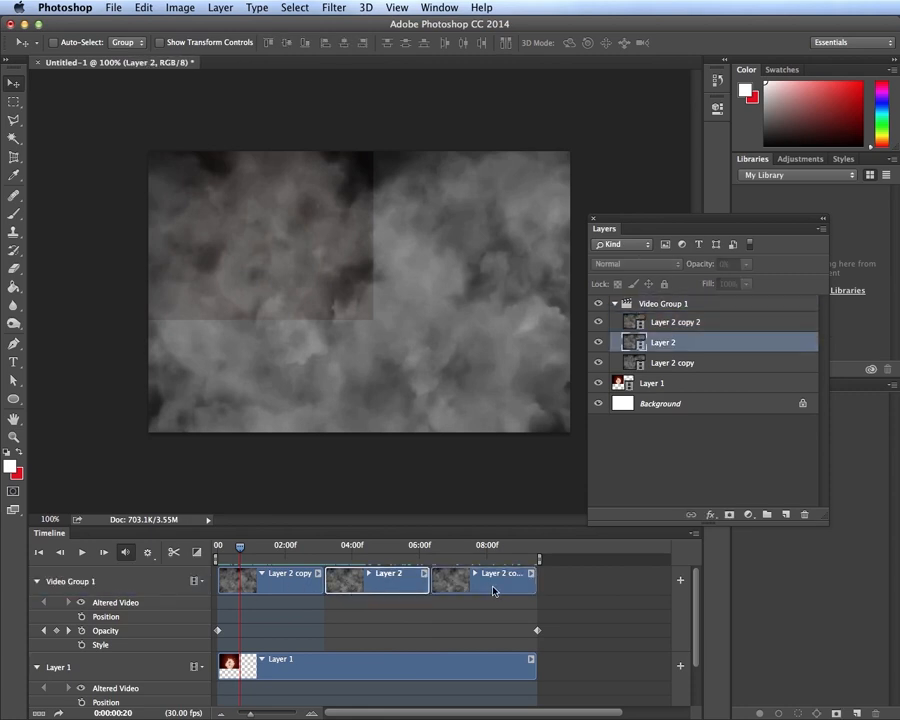
key("Delete")
left_click(400, 586)
key("Delete")
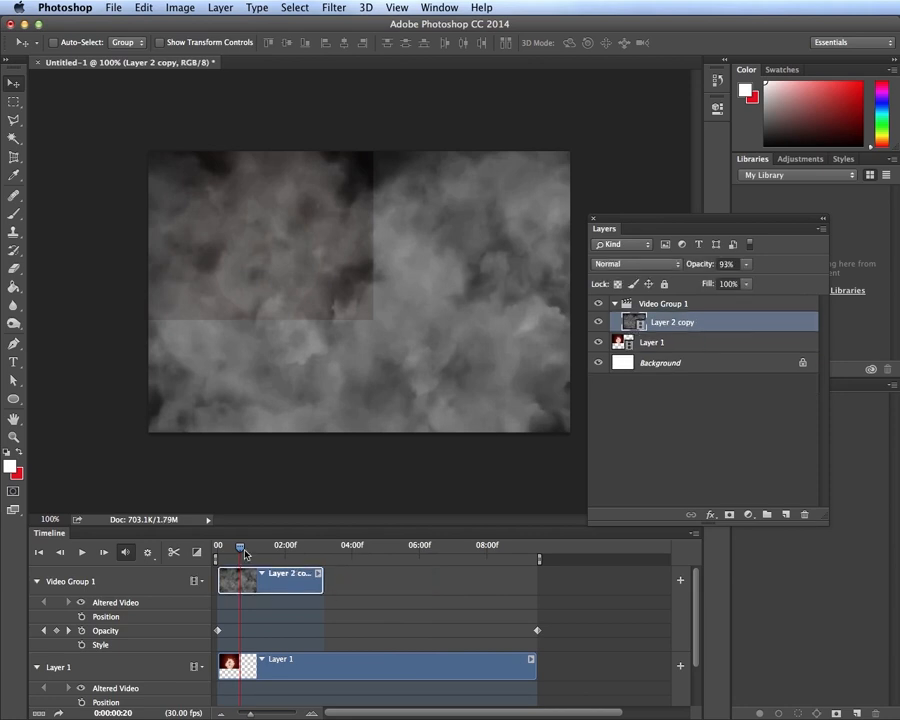
Return the playhead to the timeline's start and move the ending opacity keyframe to the end of the remaining smoke clip
left_click_drag(245, 554, 217, 549)
left_click_drag(537, 630, 326, 634)
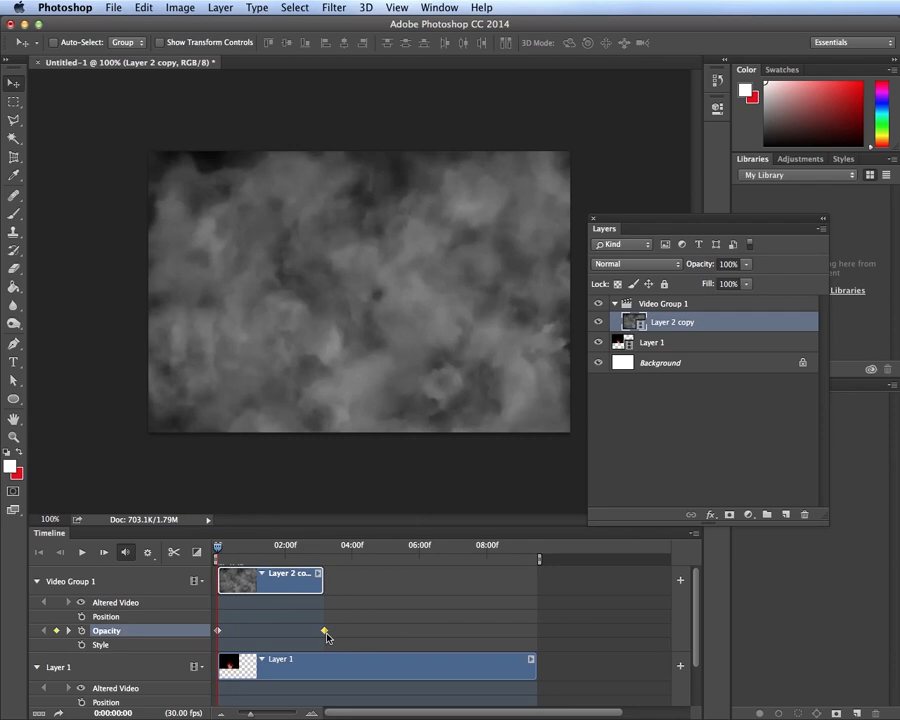
Try to set the playback speed of the smoke clip, Layer 2 copy, to 25%
mouse_move(217, 550)
left_mouse_down()
mouse_move(308, 556)
mouse_move(200, 557)
left_mouse_up()
mouse_move(207, 557)
left_mouse_down()
mouse_move(364, 564)
mouse_move(215, 560)
left_mouse_up()
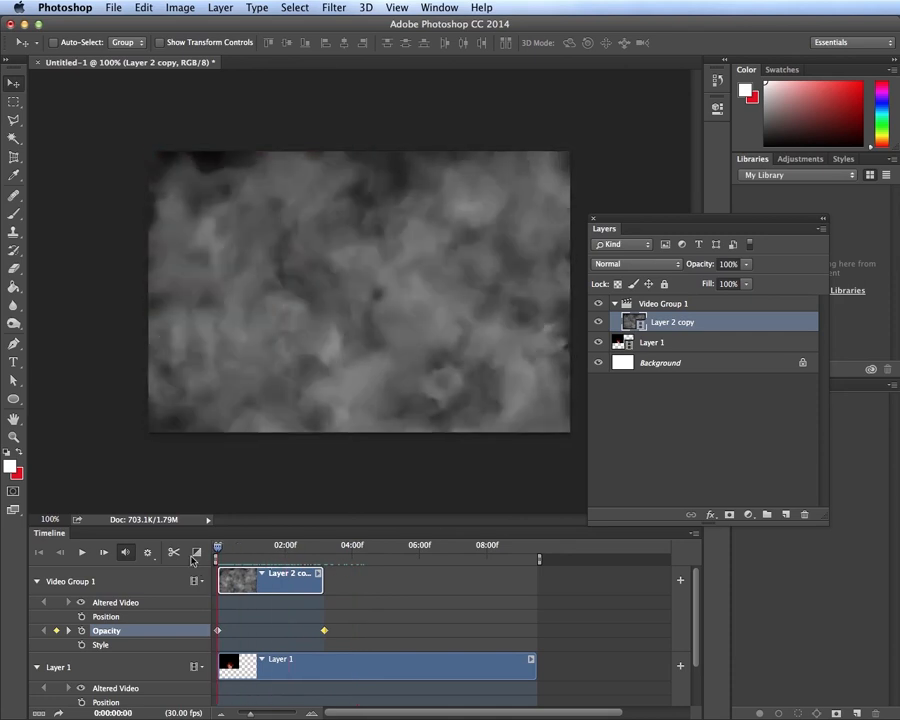
left_click(318, 575)
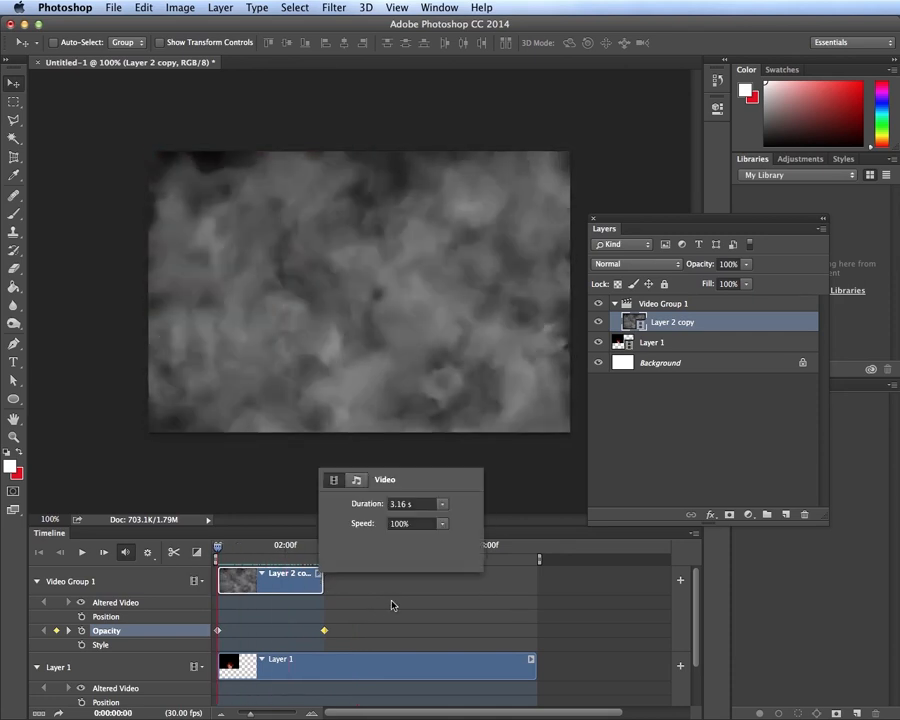
left_click(444, 524)
left_click_drag(443, 544, 417, 544)
left_click(403, 523)
type("25")
key("Return")
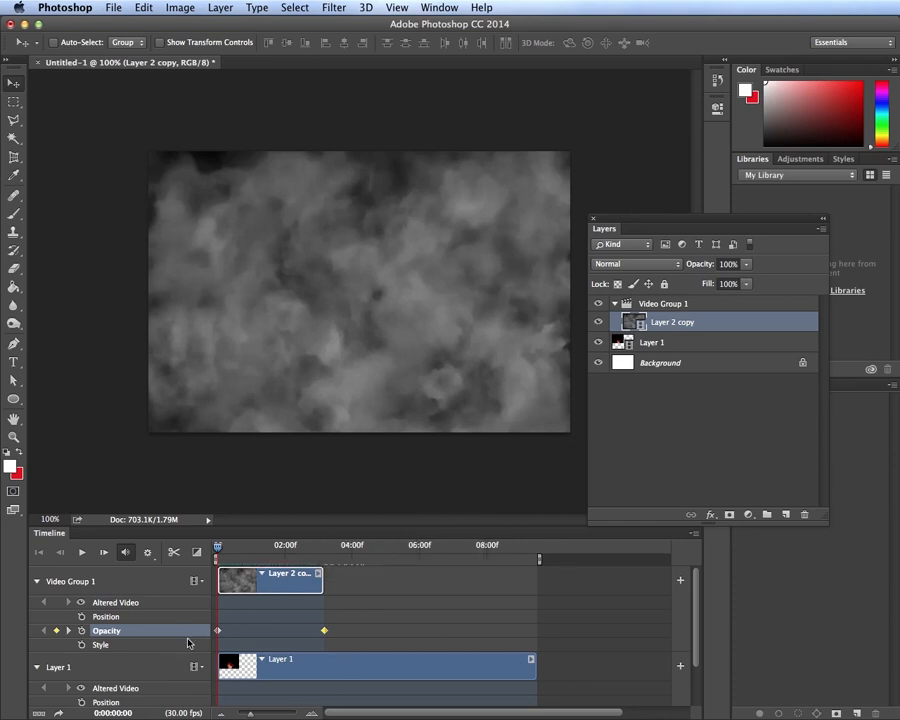
Enlarge the timeline area and preview the smoke fade over the explosion, ending with the playhead at 0:00:00:19
left_click(222, 549)
left_click_drag(222, 549, 540, 573)
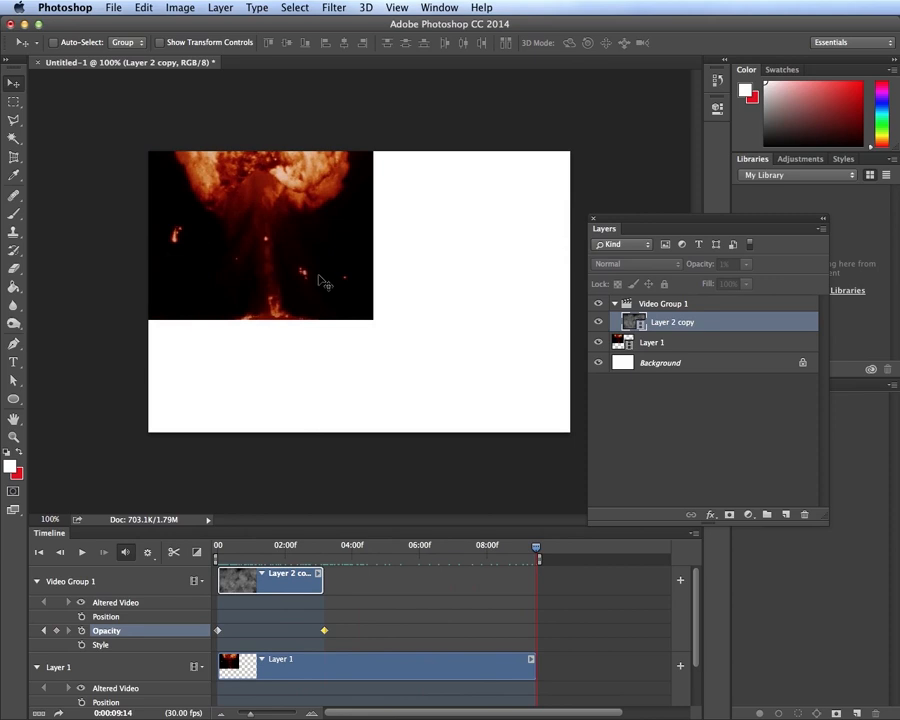
key("Home")
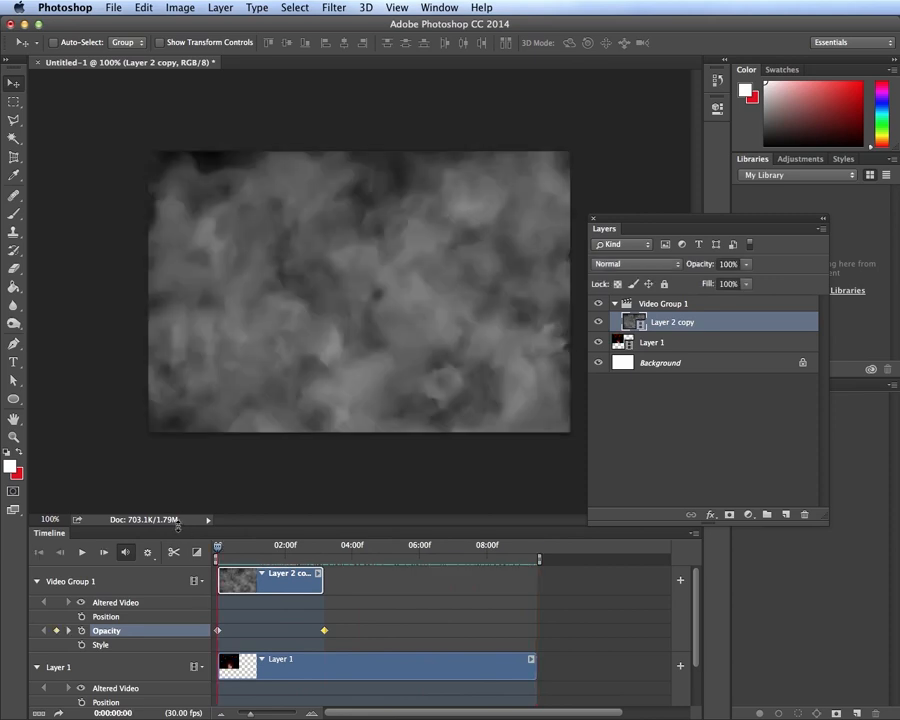
left_click_drag(177, 523, 177, 425)
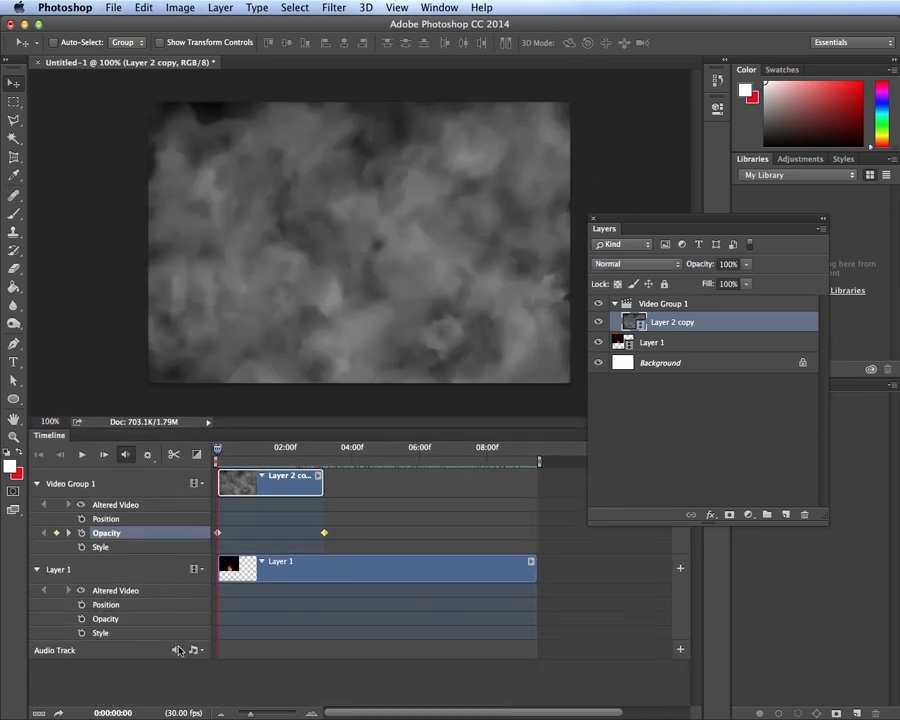
left_click(84, 455)
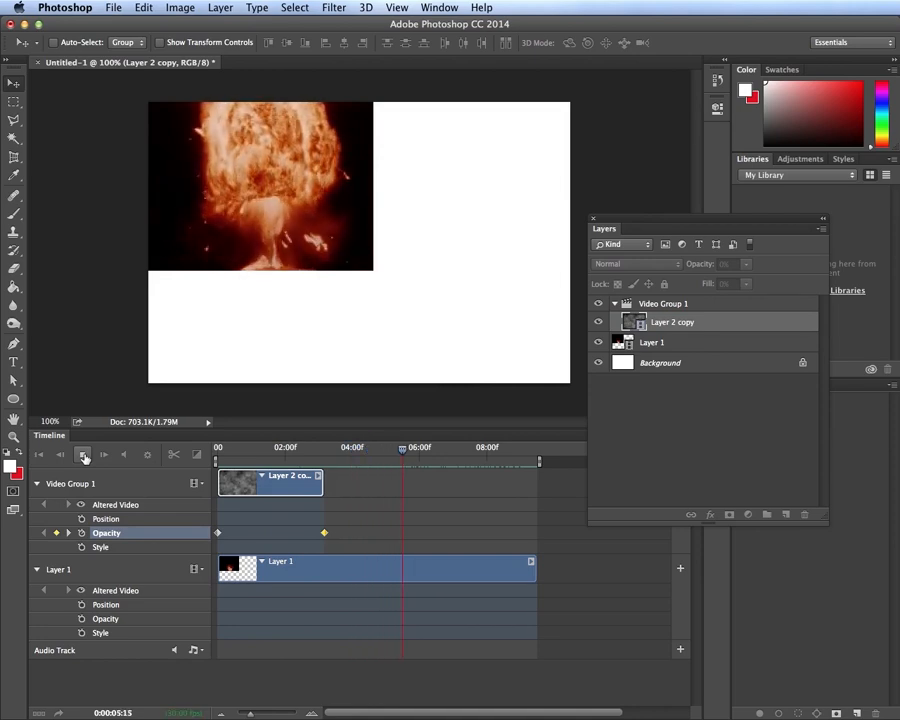
left_click(84, 455)
mouse_move(255, 451)
left_mouse_down()
mouse_move(242, 455)
mouse_move(292, 450)
mouse_move(238, 451)
left_mouse_up()
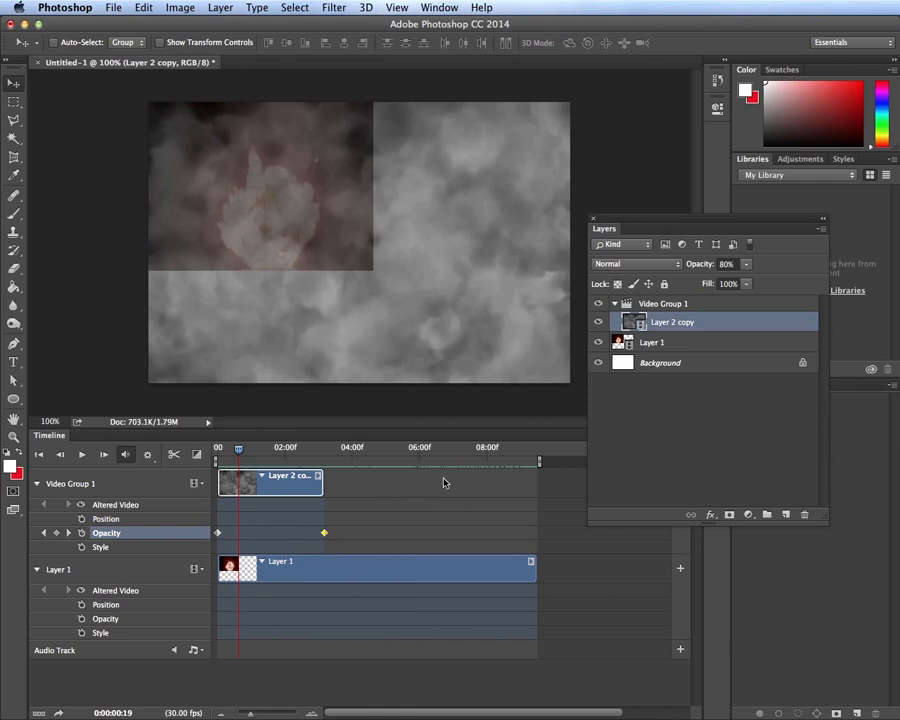
Convert the explosion video layer, Layer 1, to a smart object so it can be transformed
left_click(340, 570)
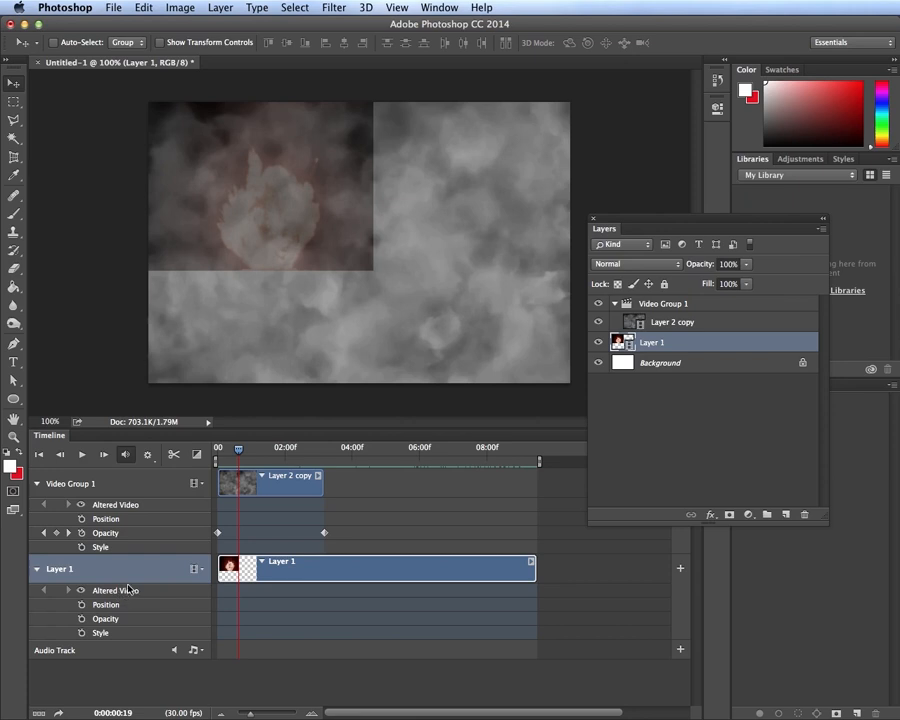
right_click(323, 570)
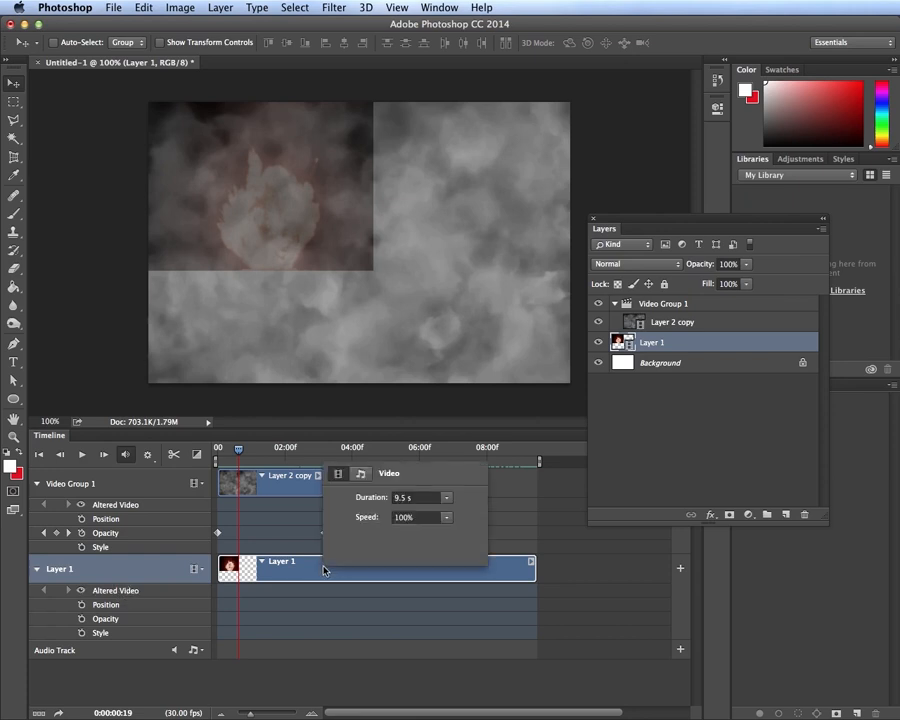
left_click(323, 573)
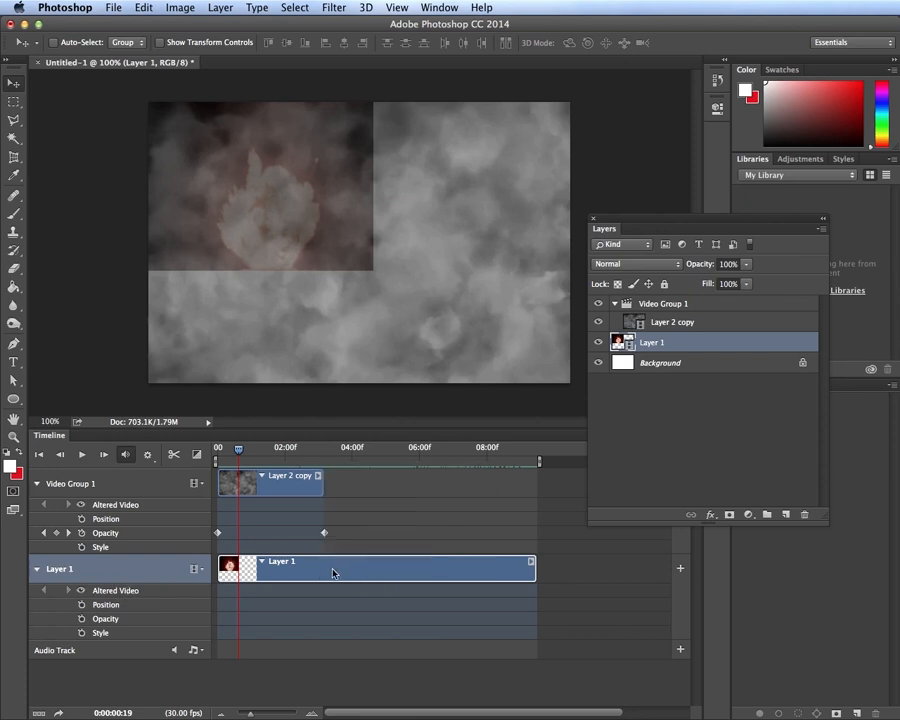
left_click(143, 8)
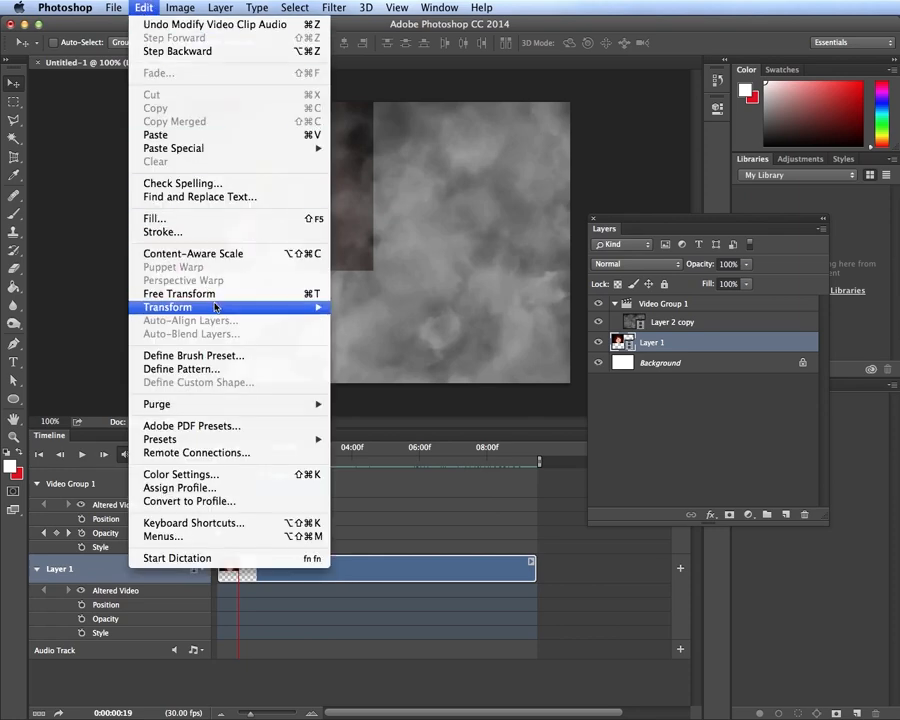
mouse_move(250, 307)
left_click(418, 335)
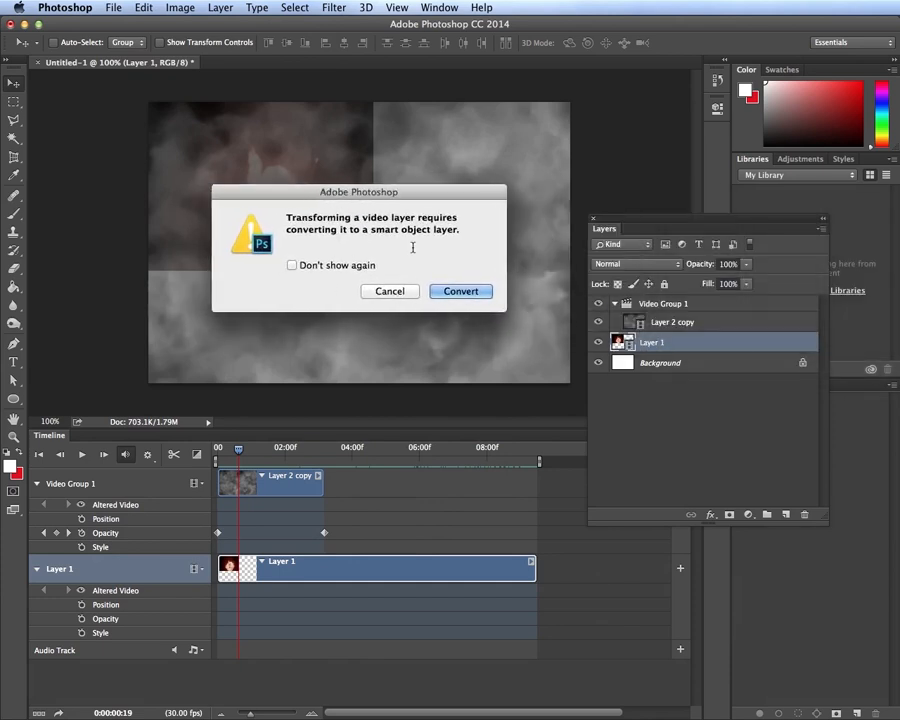
left_click(472, 291)
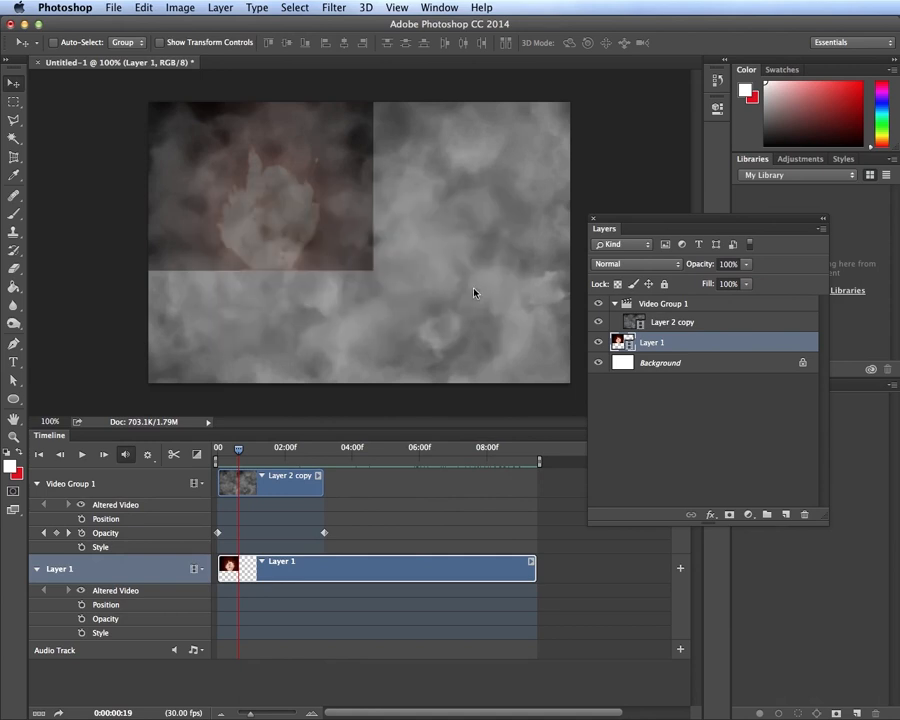
Scale Layer 1 to about 189% width and 167% height so the explosion fills the canvas
left_click_drag(374, 272, 540, 348)
mouse_move(372, 321)
left_mouse_down()
mouse_move(388, 321)
mouse_move(378, 321)
left_mouse_up()
left_click_drag(154, 254, 147, 254)
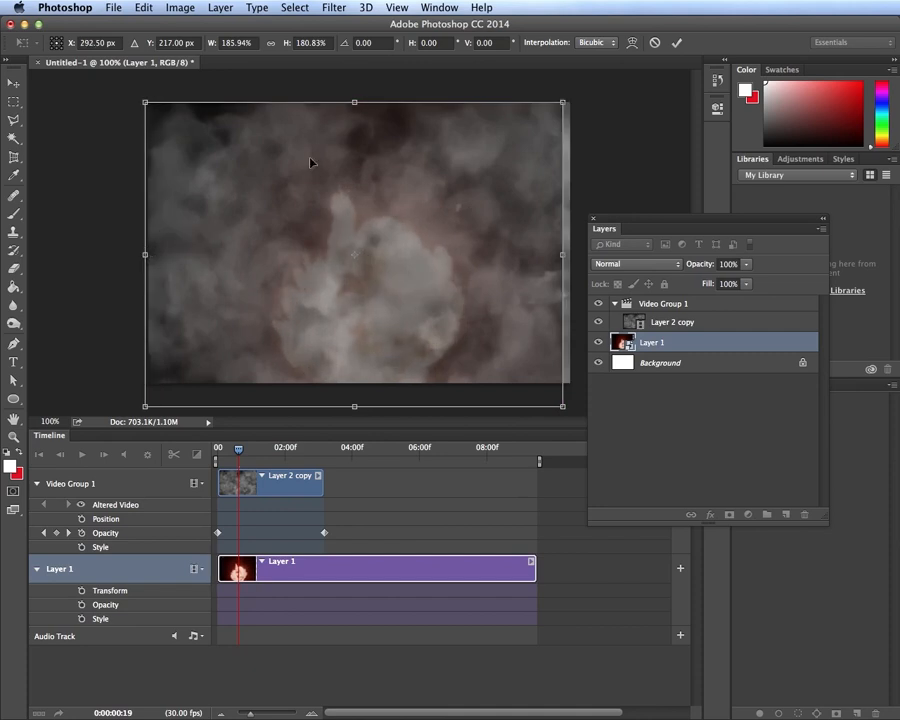
left_click_drag(355, 407, 355, 380)
left_click_drag(562, 379, 569, 382)
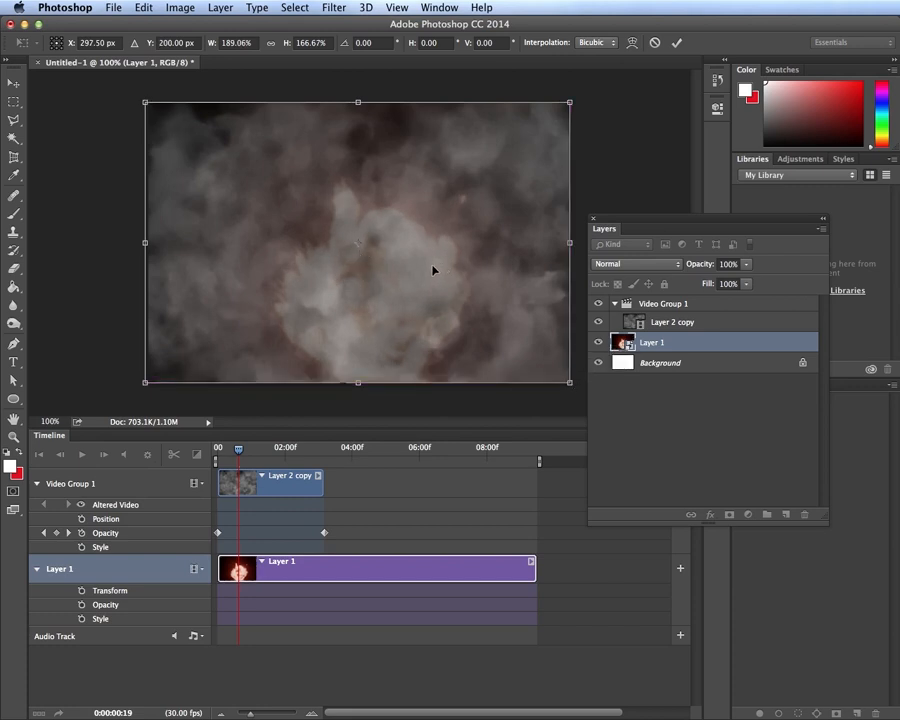
key("Return")
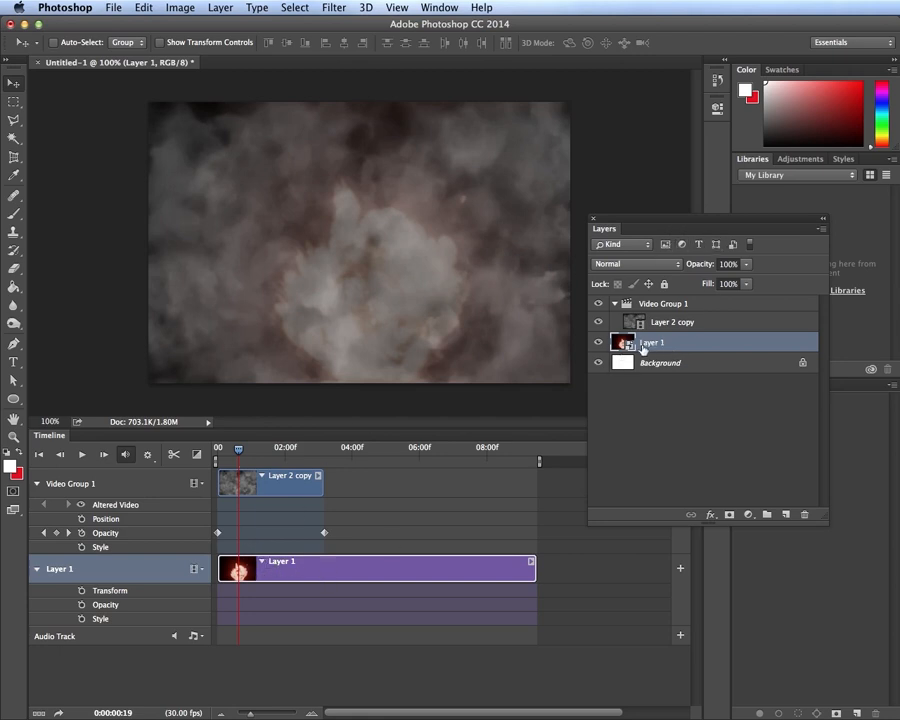
Preview the composite, shift the Layer 1 explosion clip to start at about two seconds, and tuck away the floating Layers panel
left_click(83, 456)
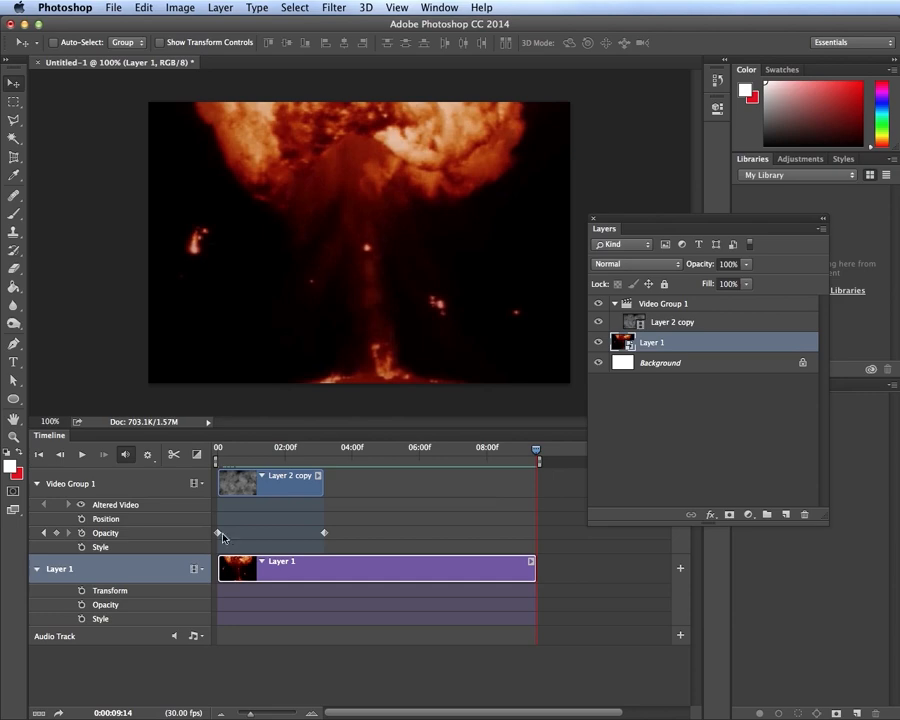
left_click_drag(537, 449, 221, 438)
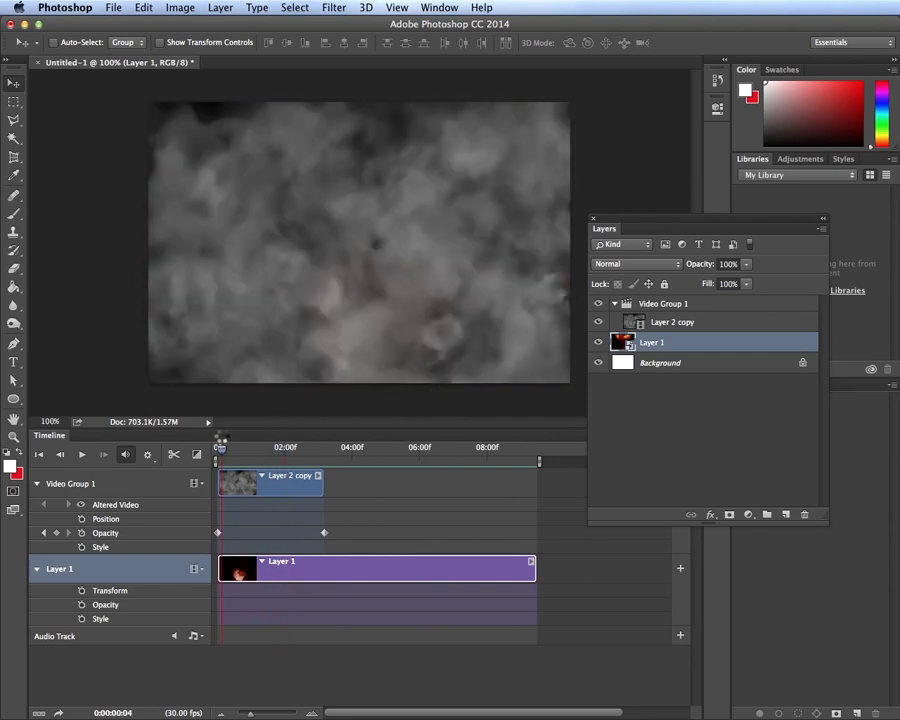
mouse_move(218, 568)
left_mouse_down()
mouse_move(255, 568)
mouse_move(218, 568)
left_mouse_up()
left_click_drag(317, 573, 386, 569)
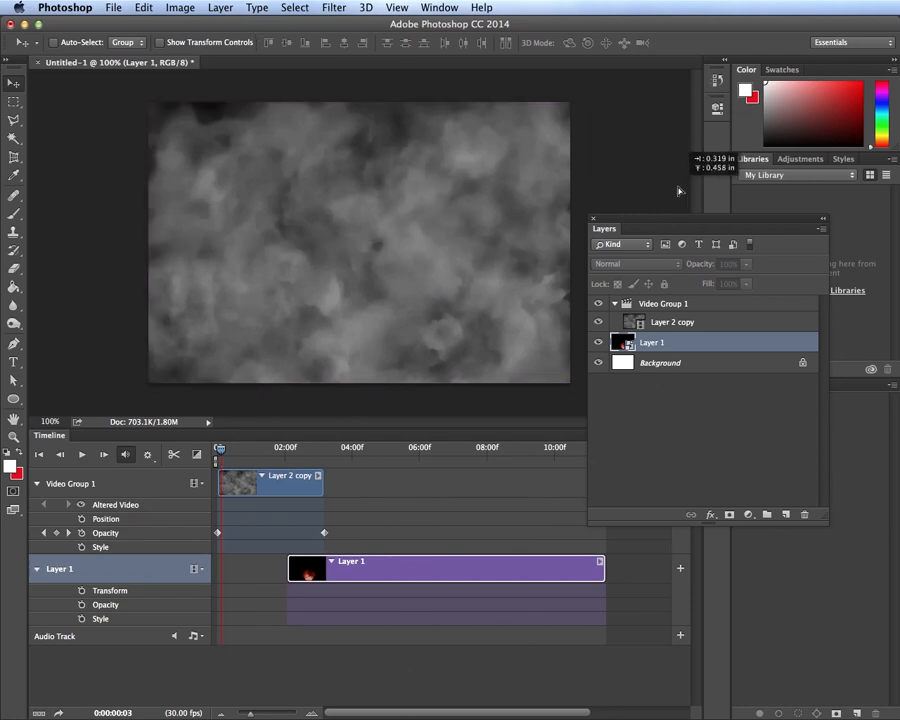
left_click_drag(680, 219, 716, 108)
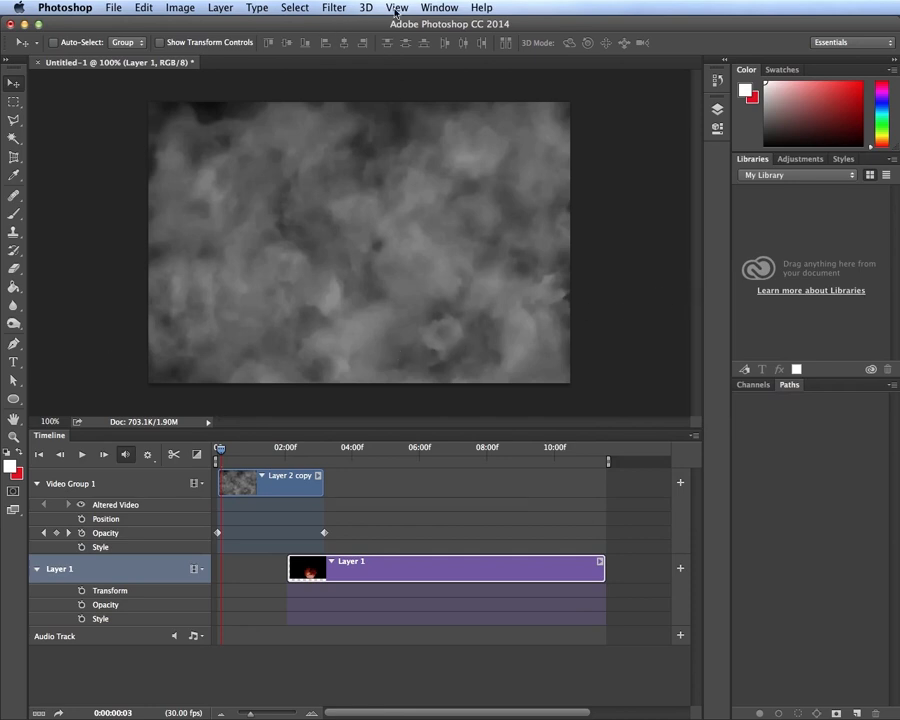
Preview the delayed explosion and reposition its footage so it covers the whole canvas
left_click(82, 455)
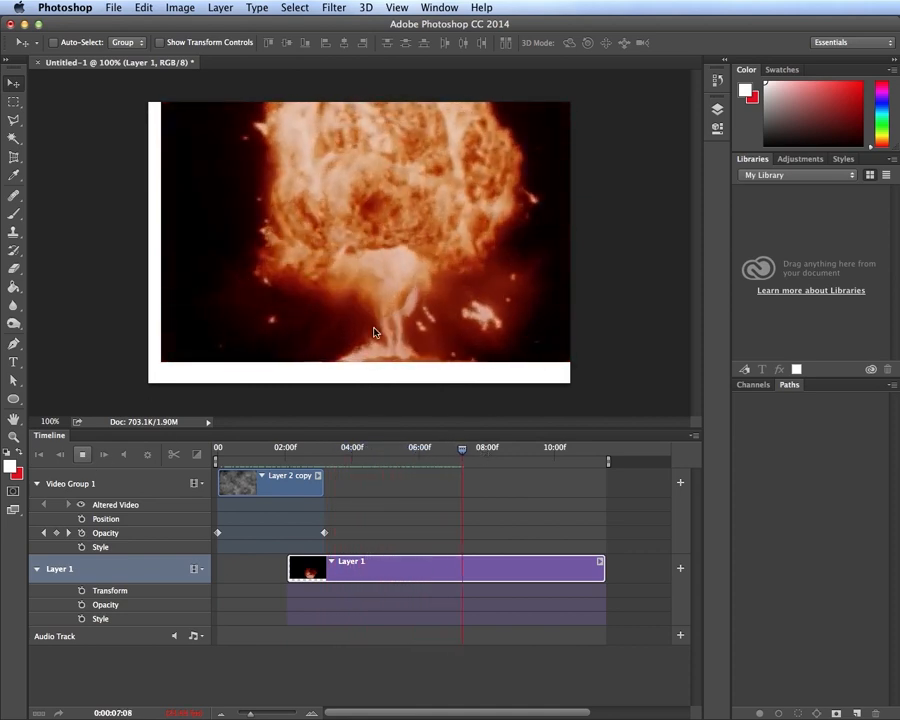
key("space")
left_click_drag(290, 320, 340, 337)
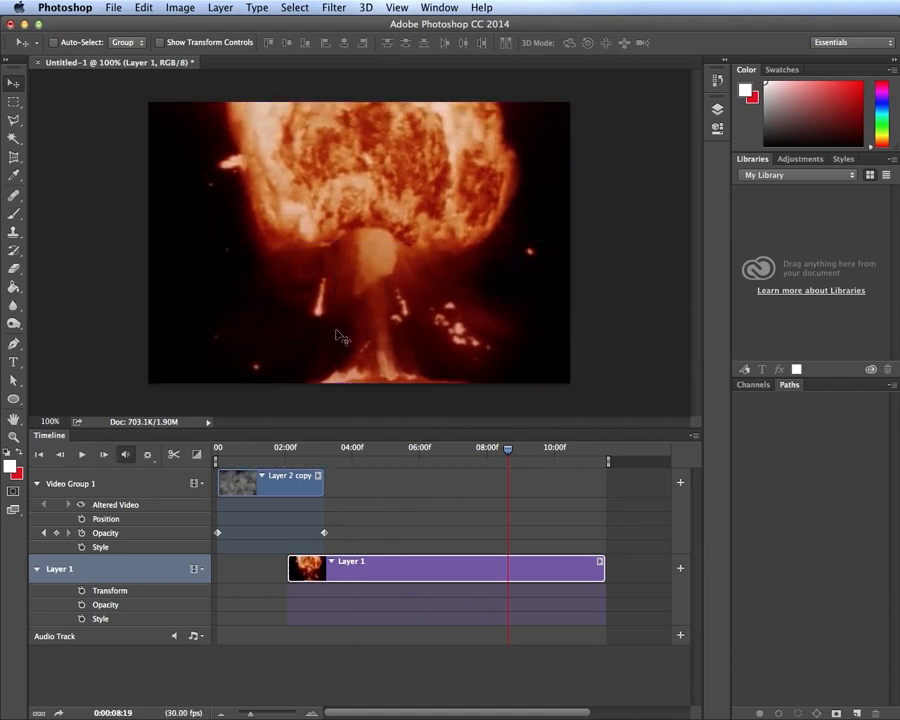
Select the smoke clip, bring back the layer settings, and move the ending opacity keyframe to 0:00:03:02
left_click_drag(519, 453, 311, 450)
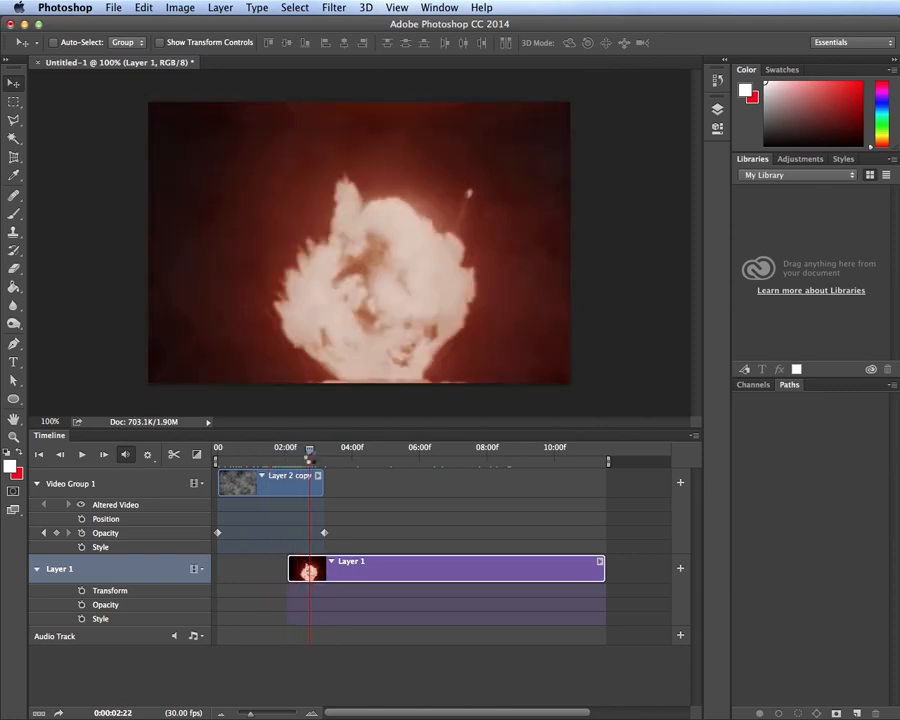
left_click(292, 494)
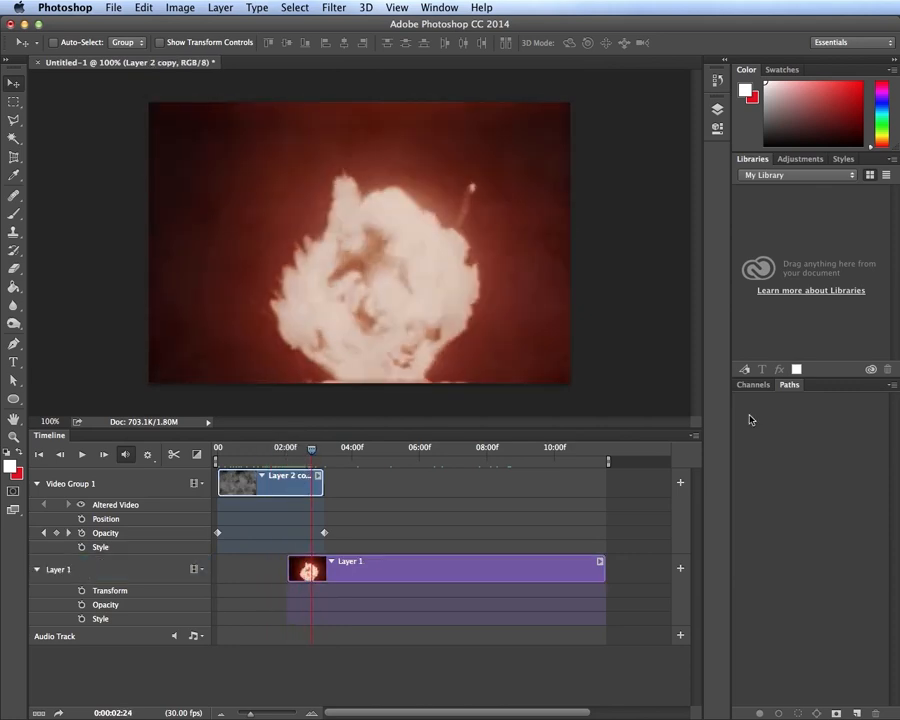
left_click(439, 8)
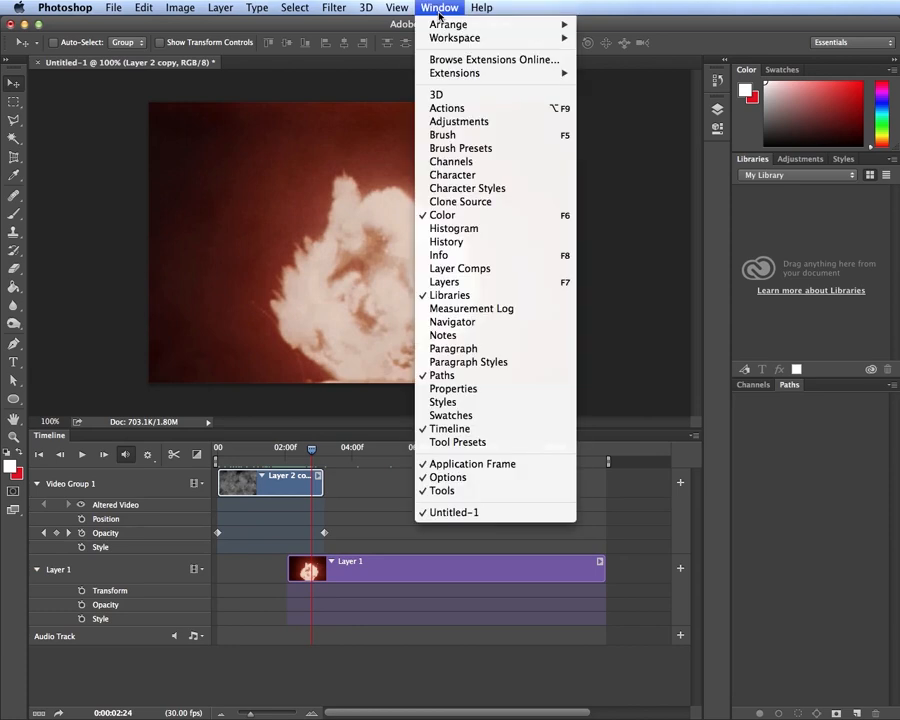
left_click(476, 284)
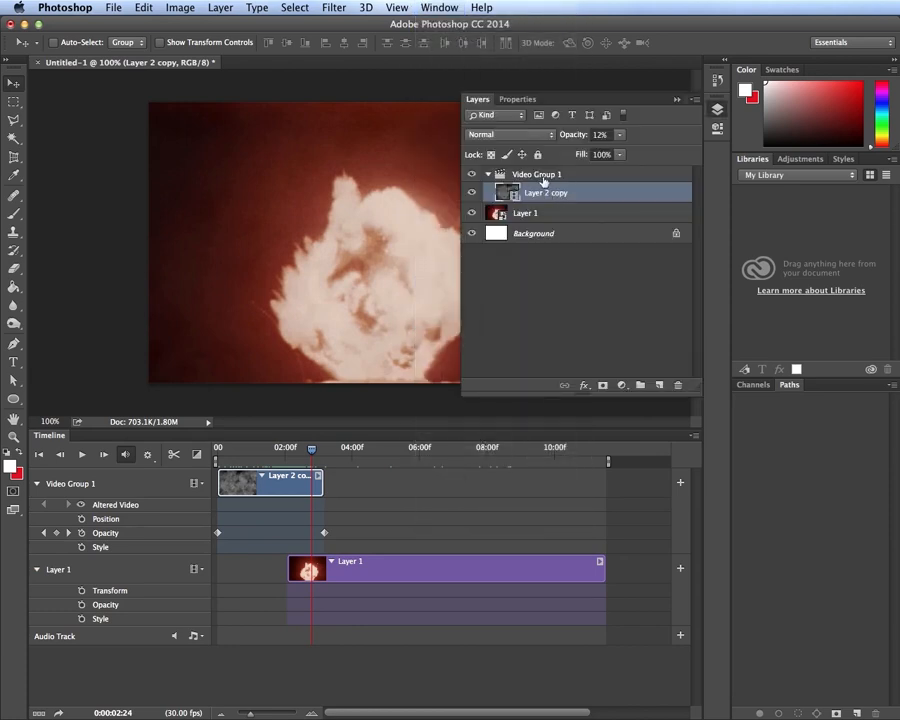
left_click_drag(311, 452, 321, 452)
left_click(323, 533)
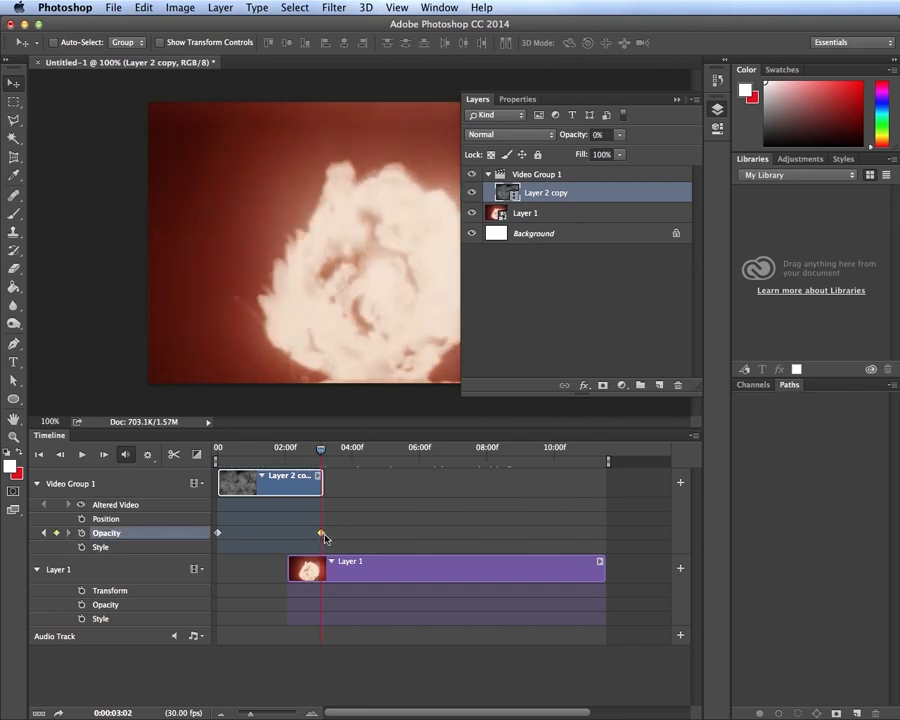
Set the smoke layer's opacity to 26% at the ending keyframe and collapse the layer settings
left_click(620, 154)
left_click_drag(630, 154, 649, 153)
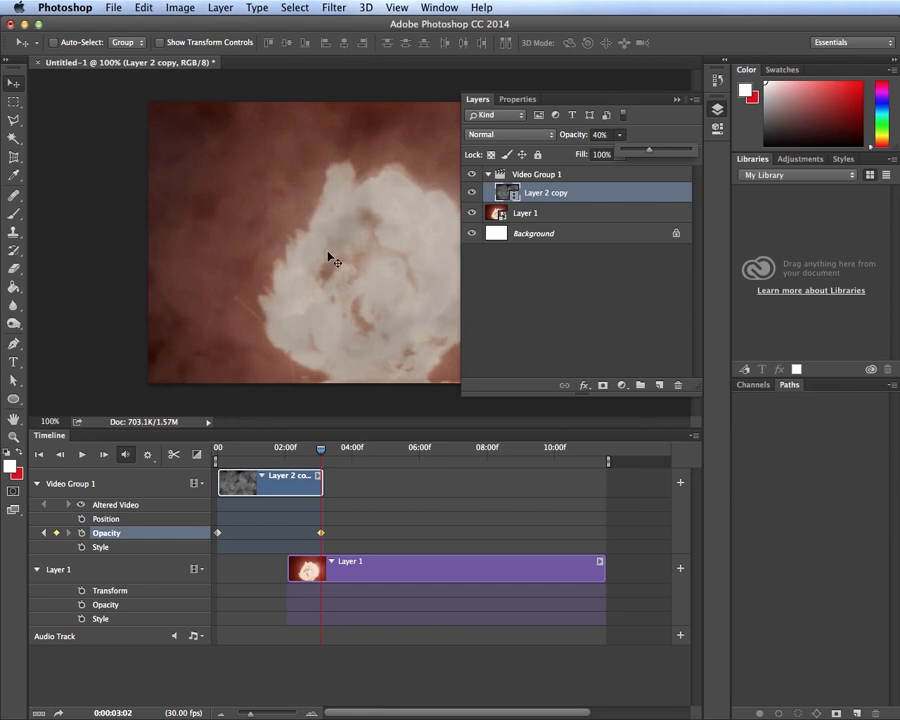
left_click(352, 90)
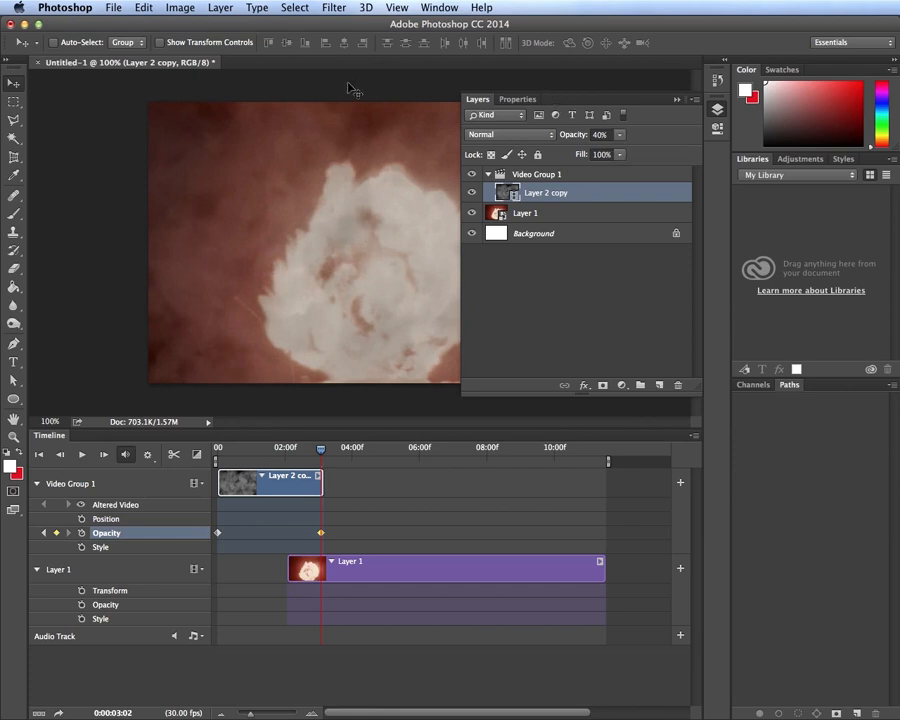
left_click(619, 136)
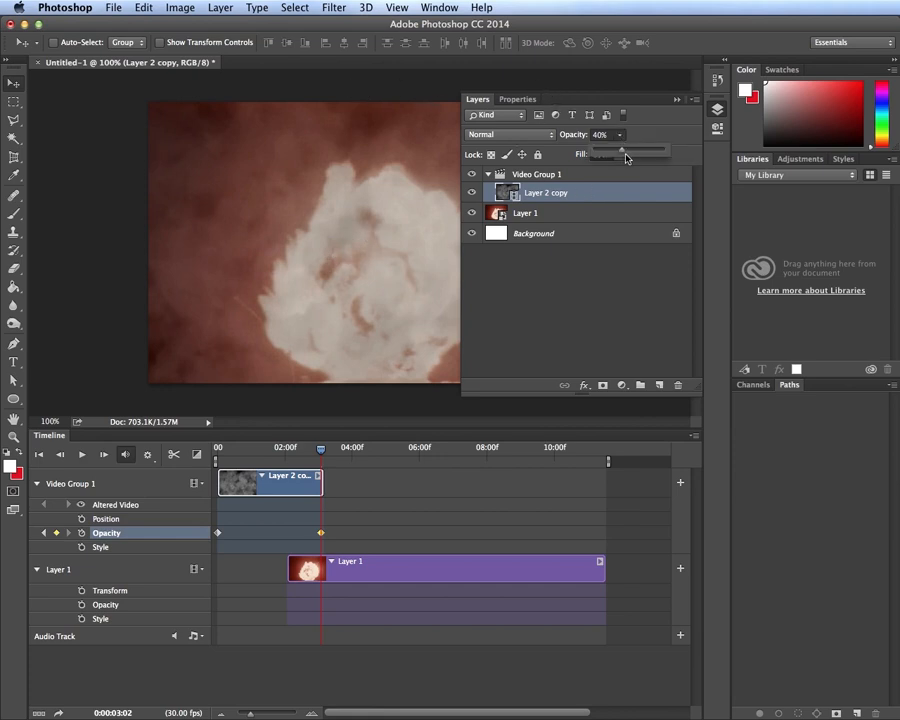
left_click_drag(618, 148, 613, 157)
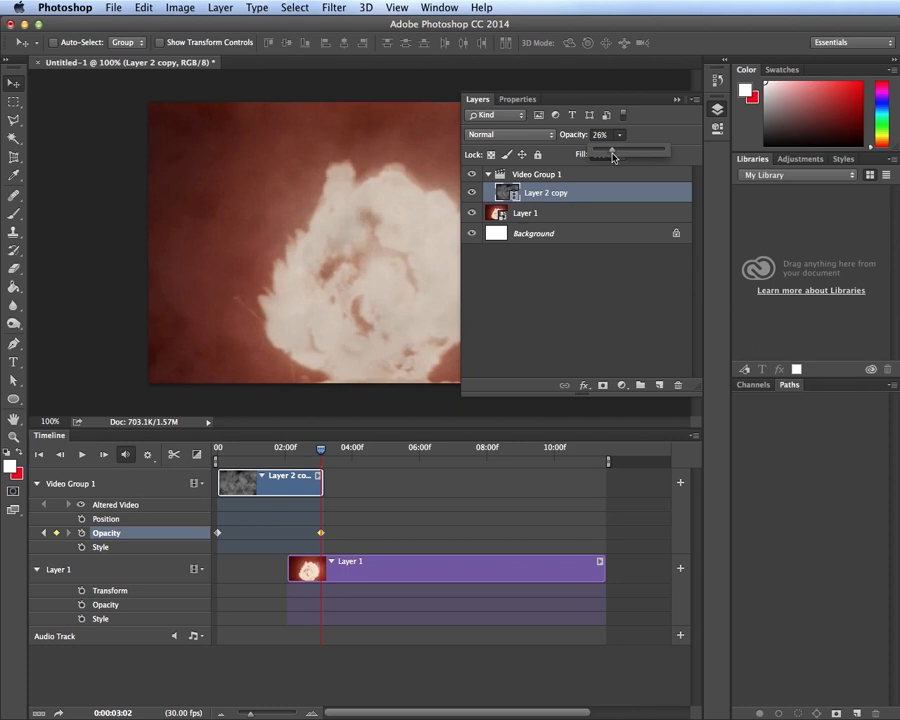
left_click(676, 101)
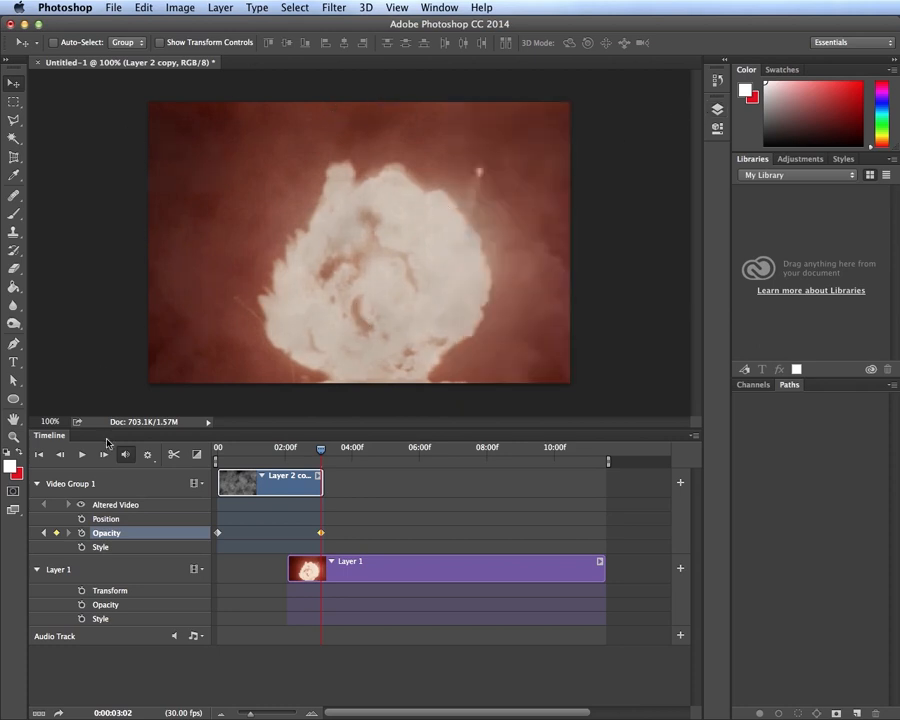
Preview the finished composite from the timeline's start and look up the export options for rendering the video
left_click_drag(321, 450, 202, 449)
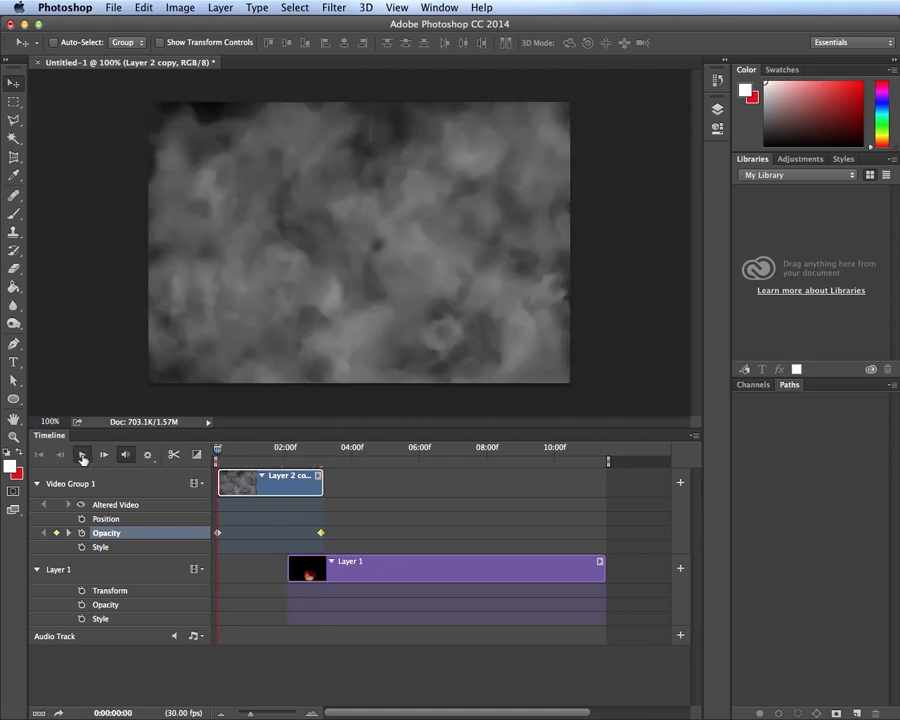
left_click(82, 456)
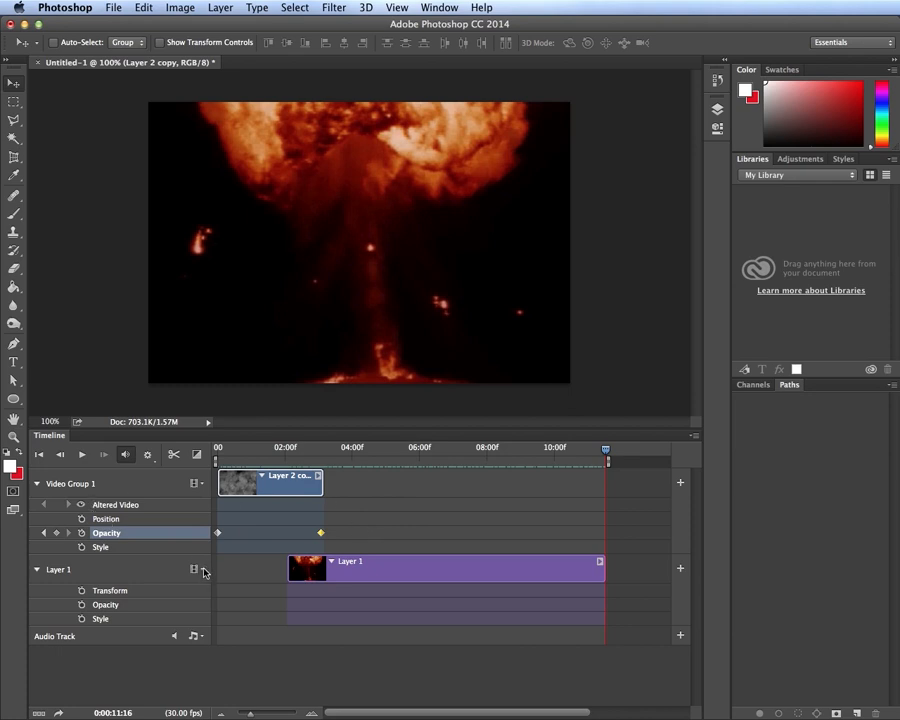
left_click(114, 9)
mouse_move(227, 315)
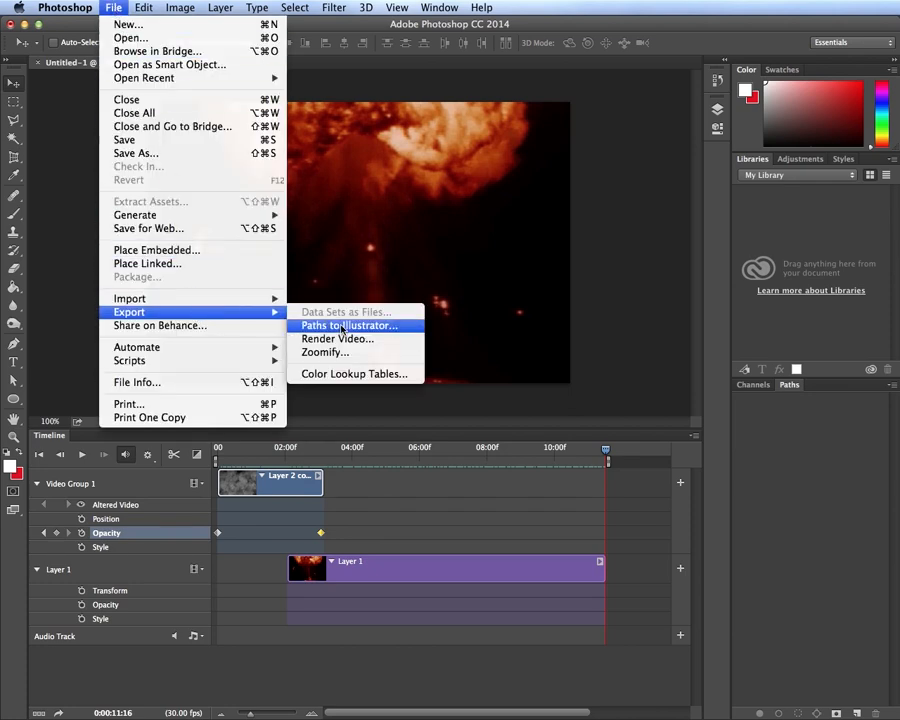
left_click(594, 236)
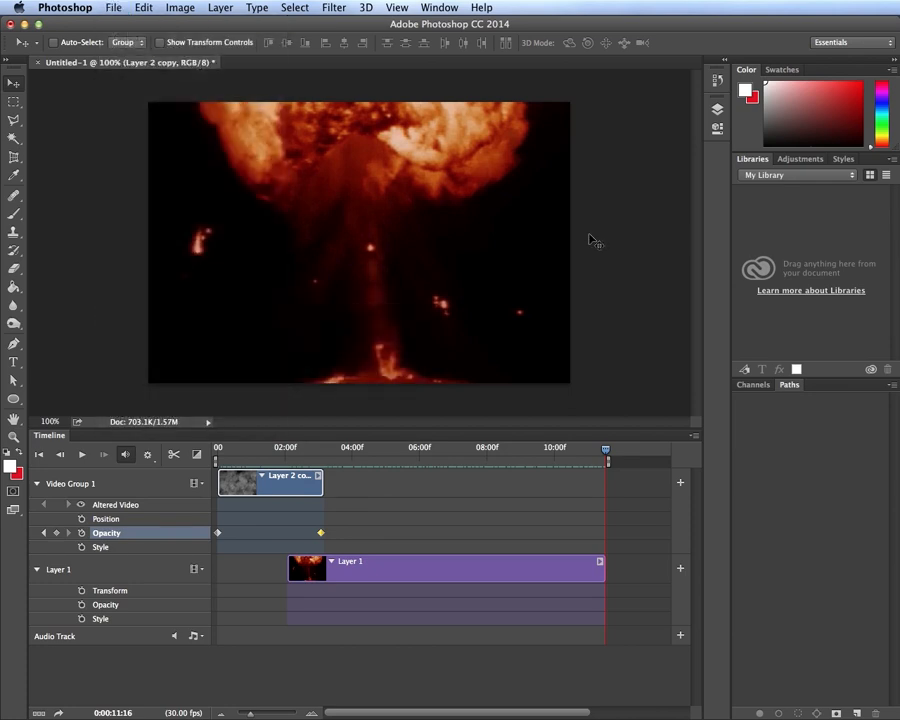